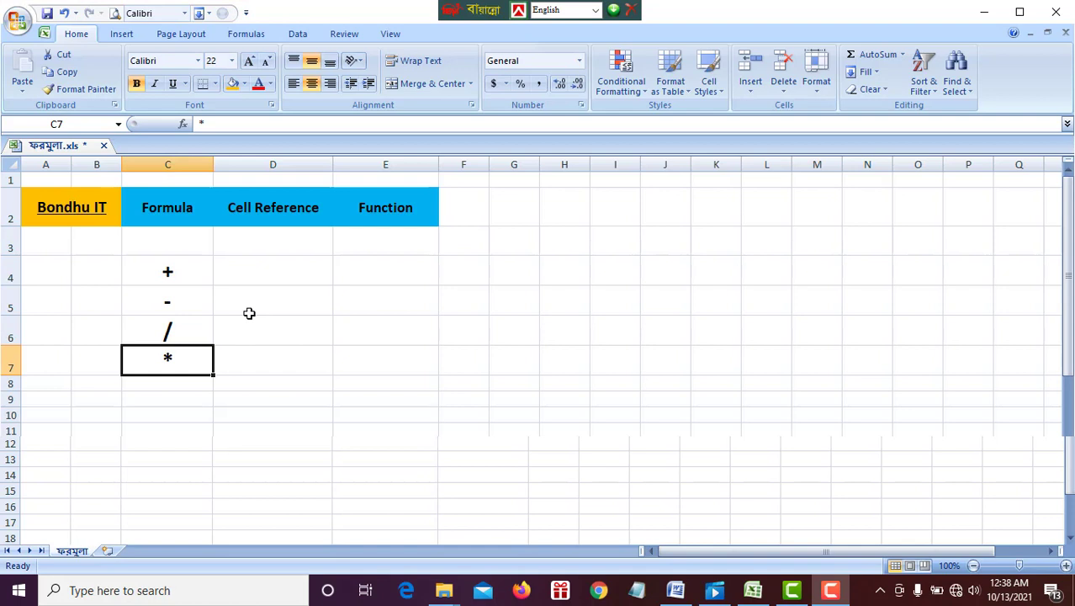
click(262, 272)
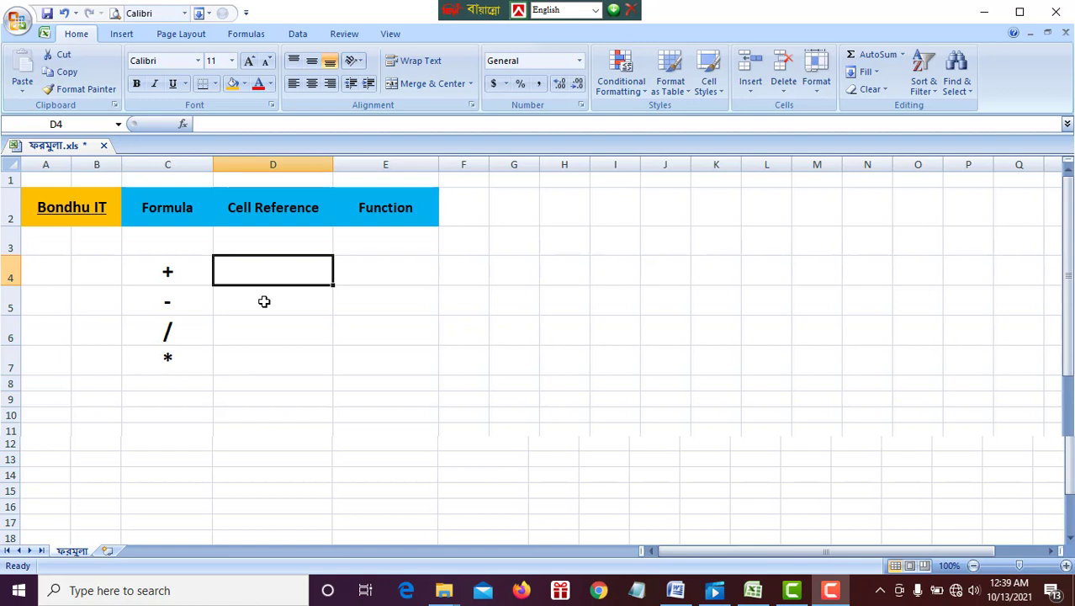
click(180, 272)
click(190, 303)
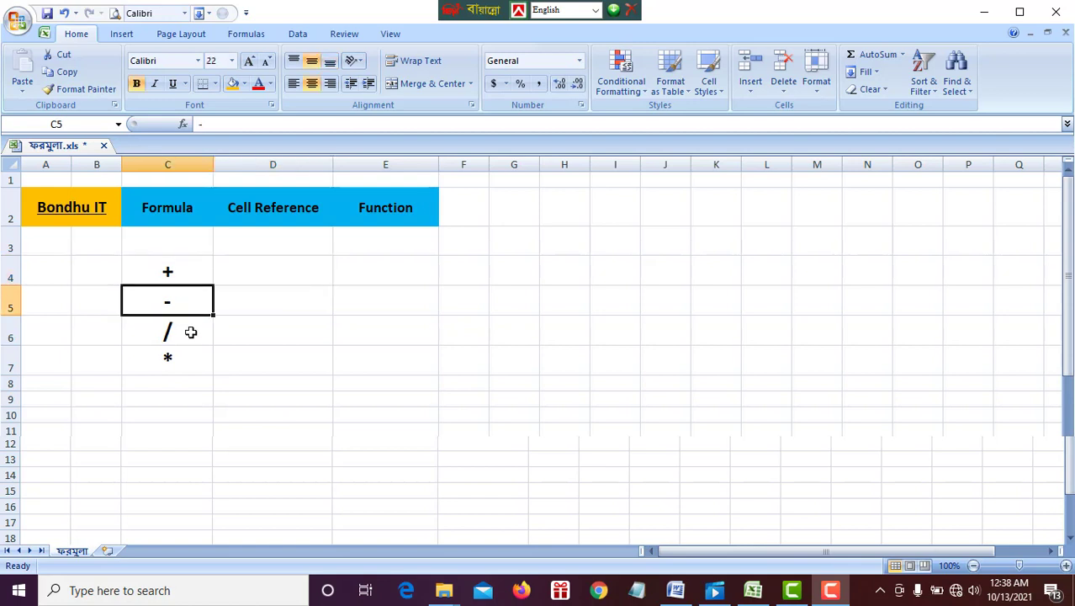
click(191, 333)
click(192, 357)
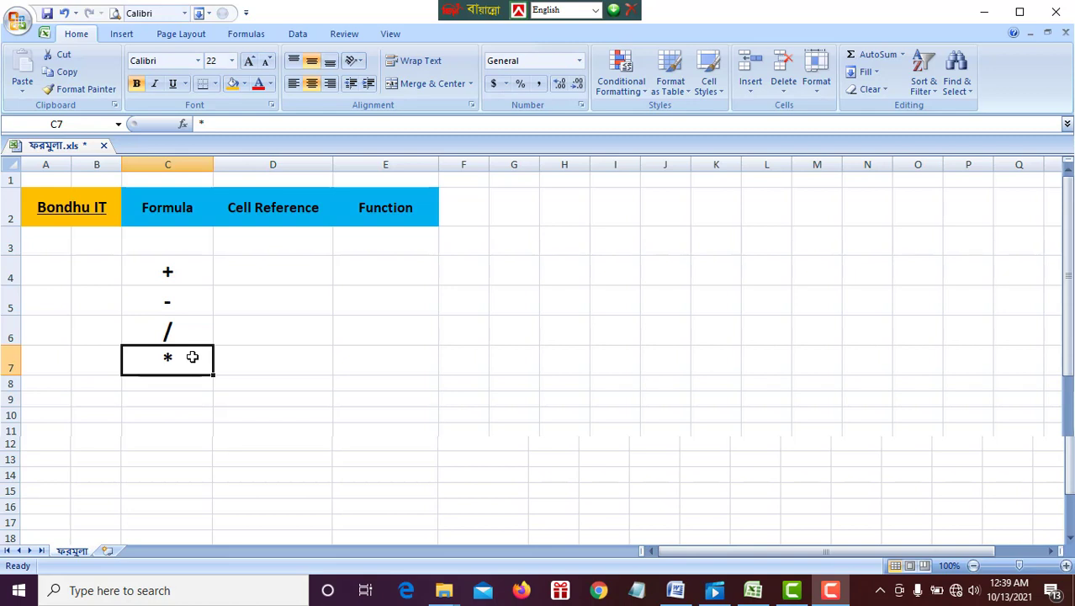
Enter the formula =3+3 in cell D7 and reselect the cell to show its formula.
click(264, 358)
text(=)
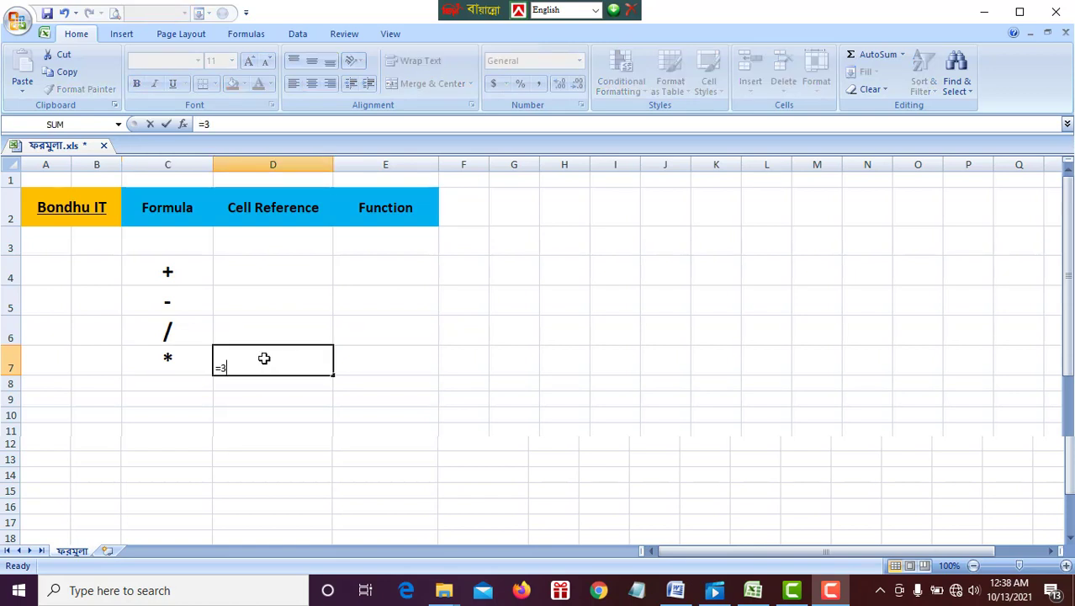
text(3+3)
key(Return)
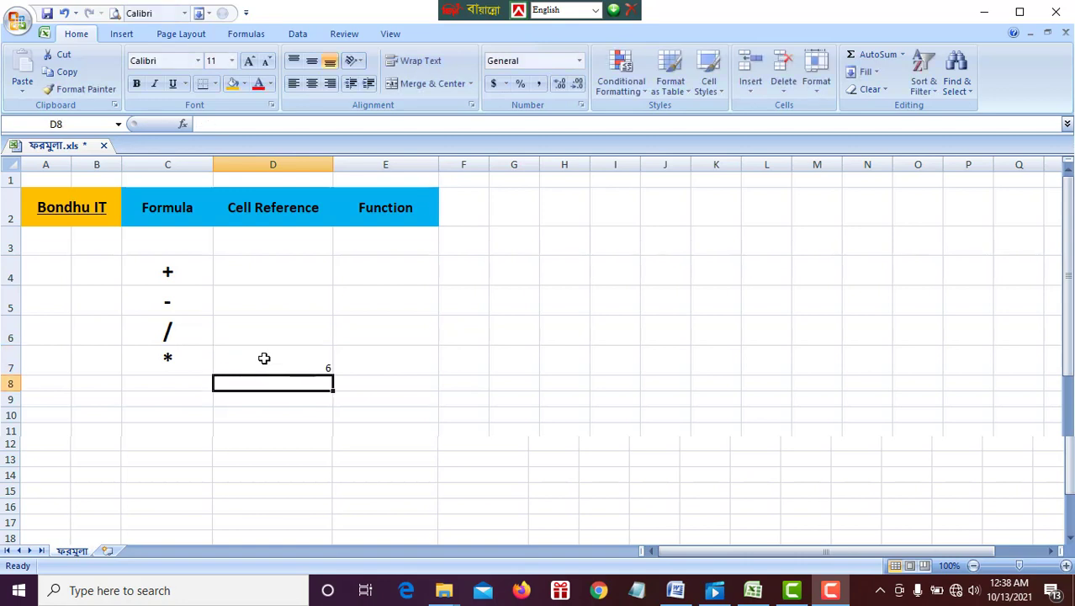
click(264, 359)
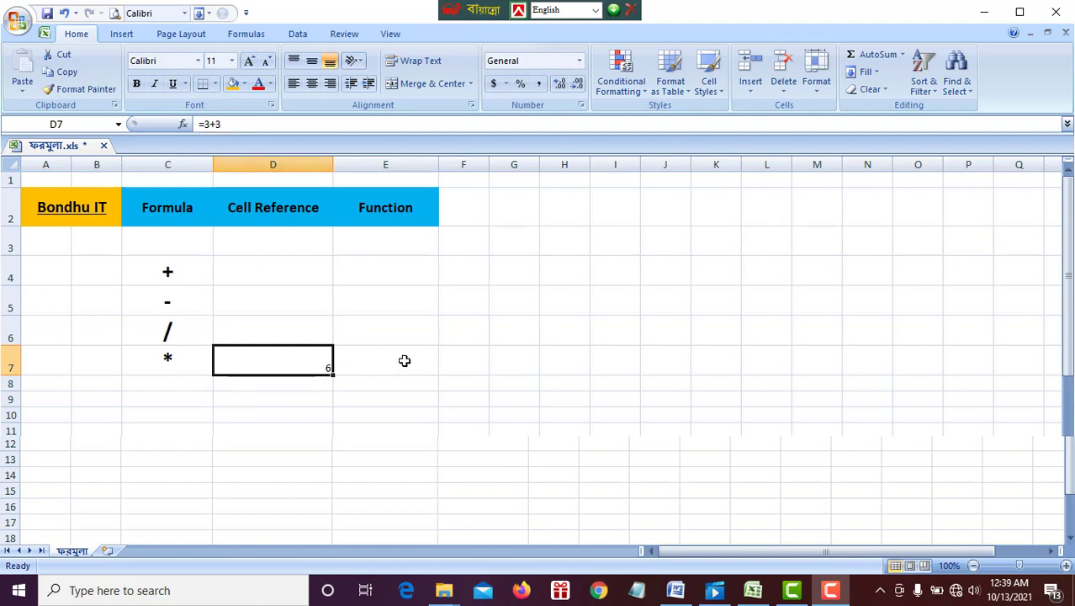
Enter the value 3 in both cells D4 and D5 under Cell Reference.
click(296, 263)
text(3)
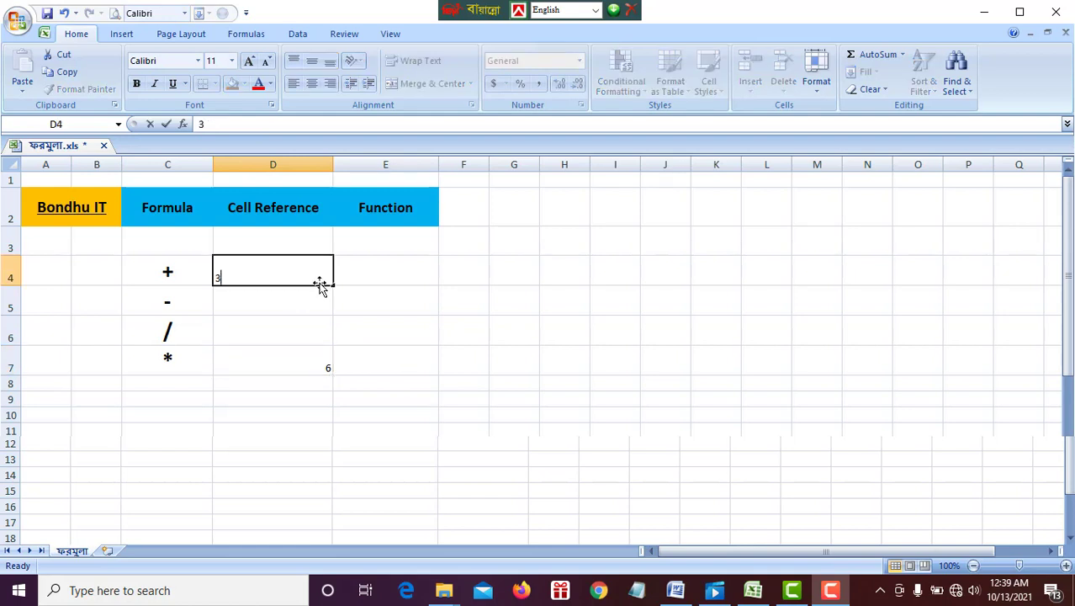
click(310, 308)
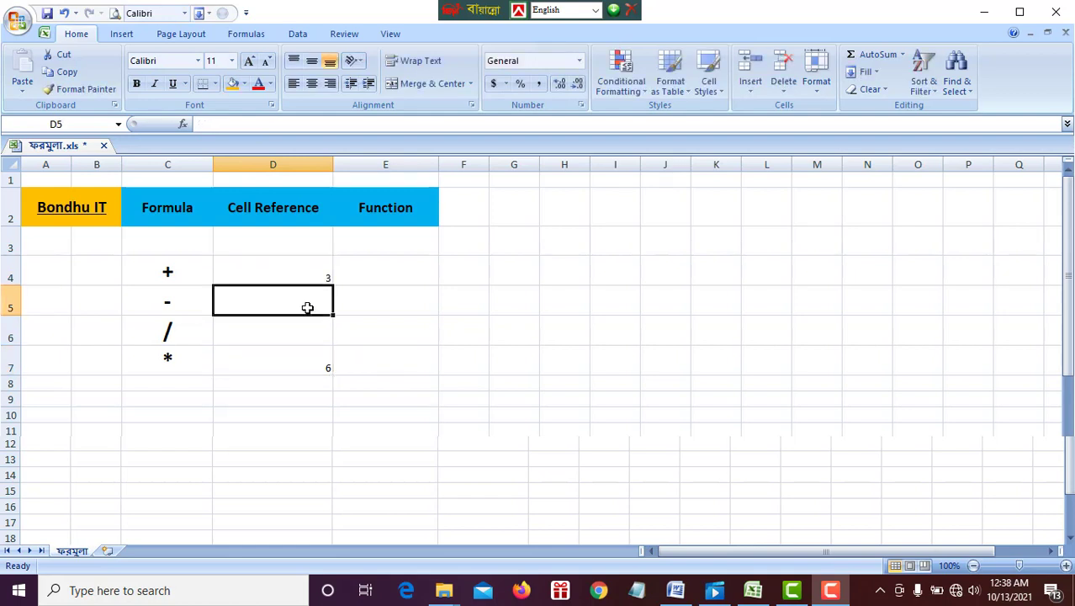
text(3)
Enter the cell reference formula =D4+D5 in cell D6 and compare it with the formula in D7.
click(309, 342)
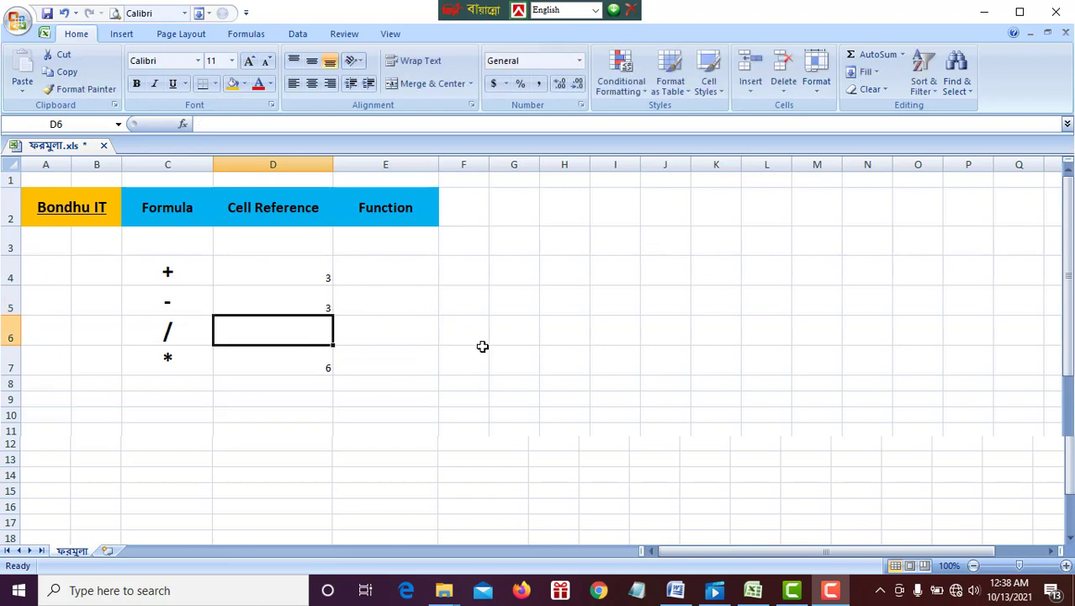
text(=)
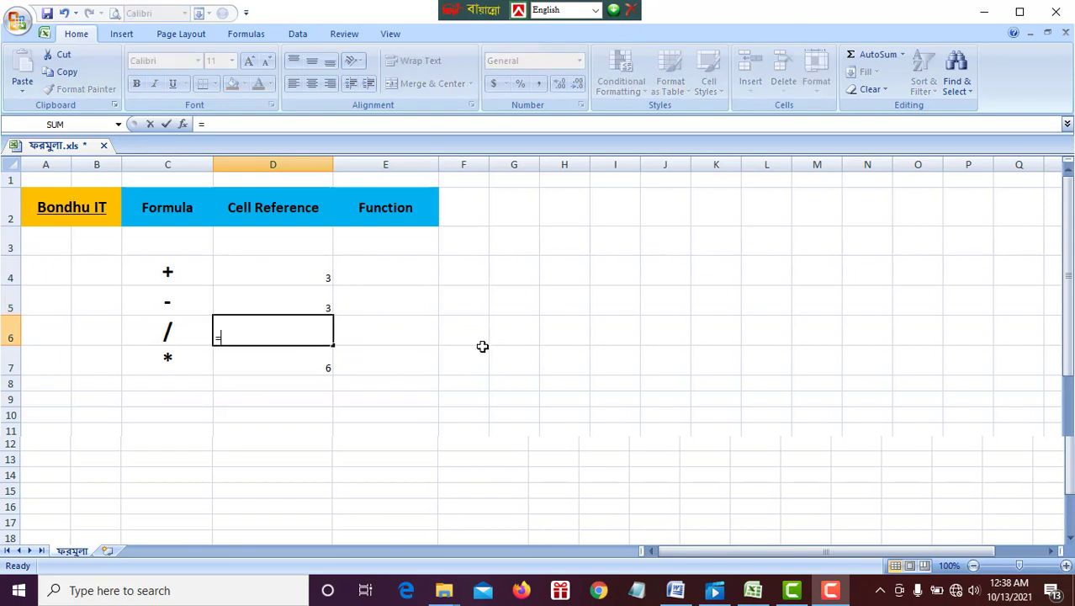
click(292, 275)
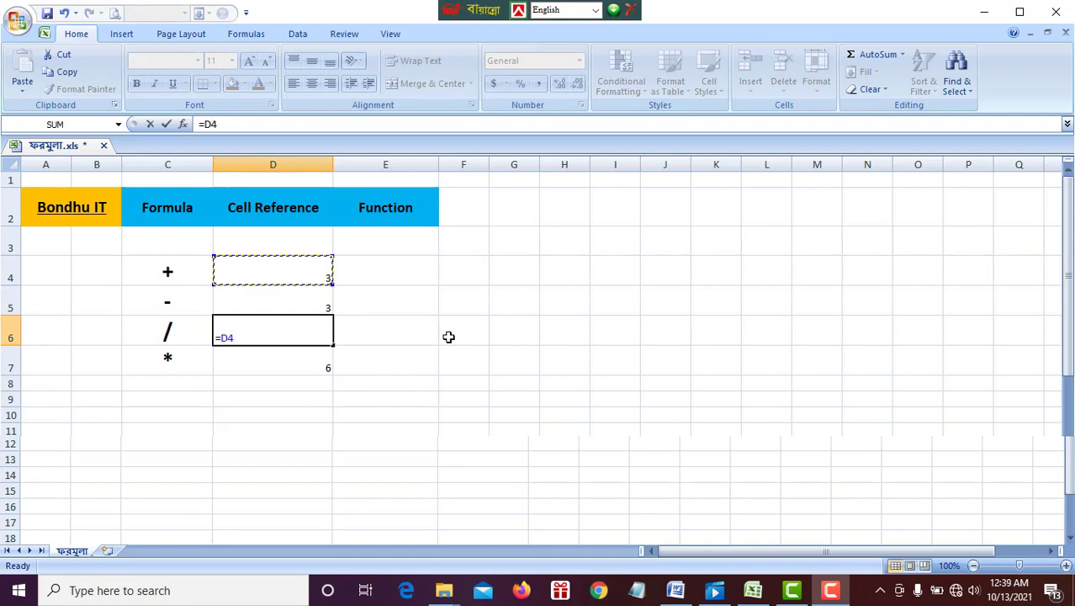
text(+)
click(281, 303)
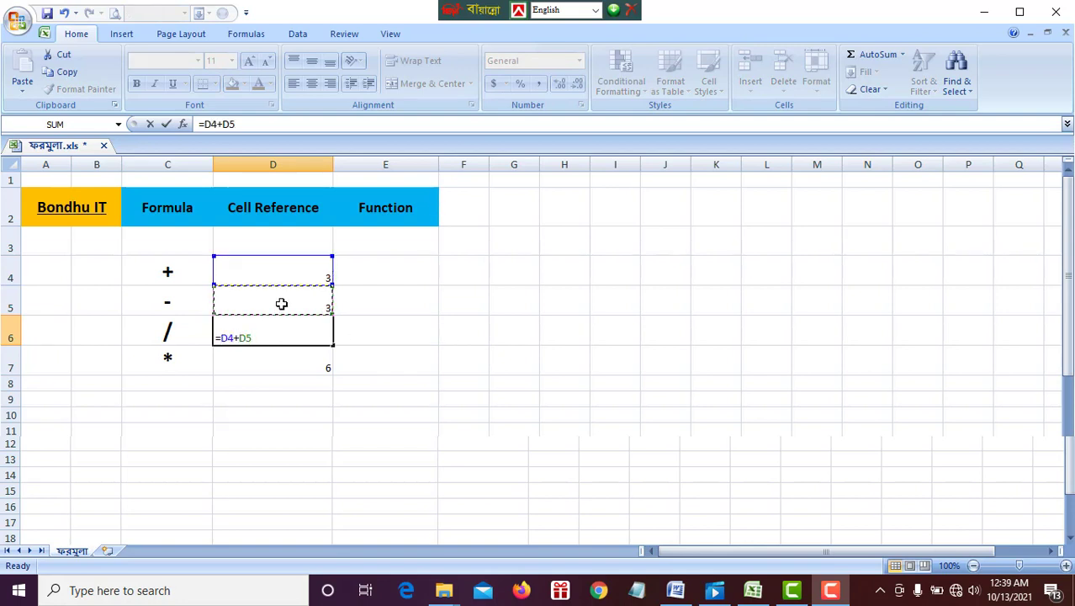
key(Return)
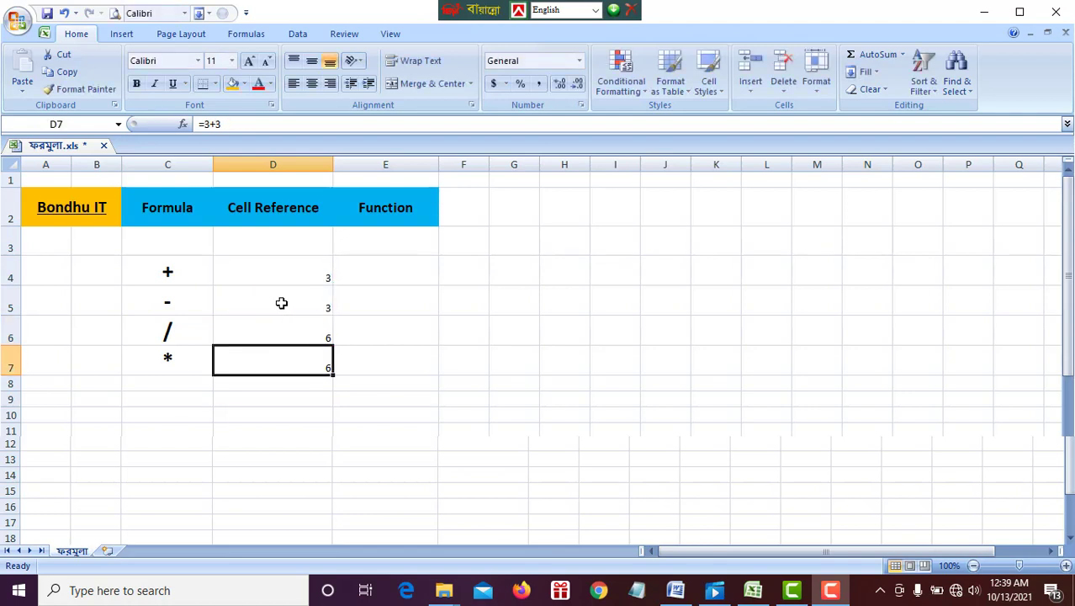
click(304, 333)
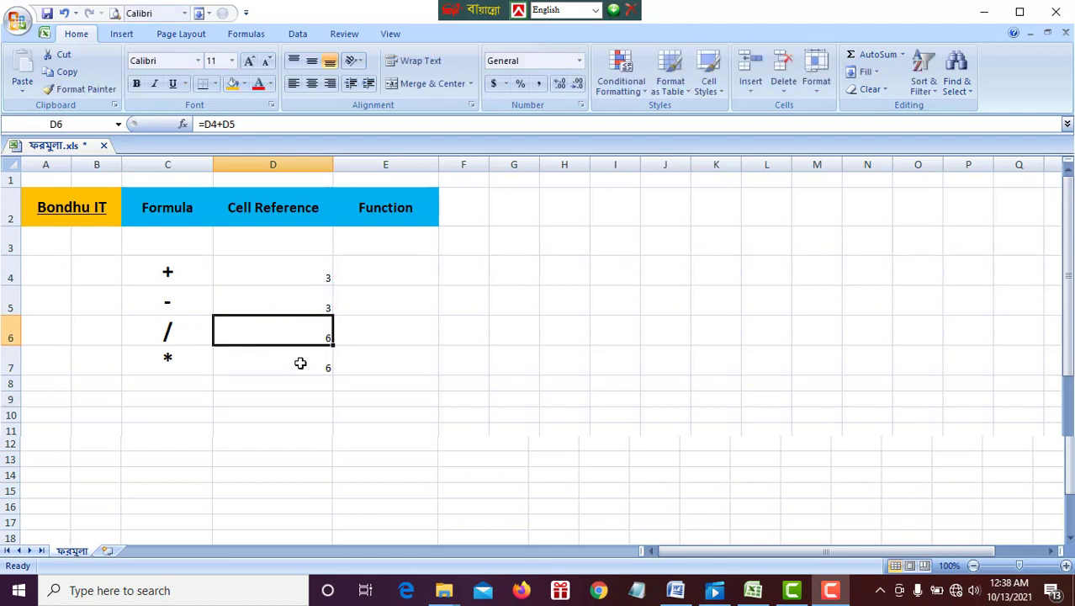
click(300, 362)
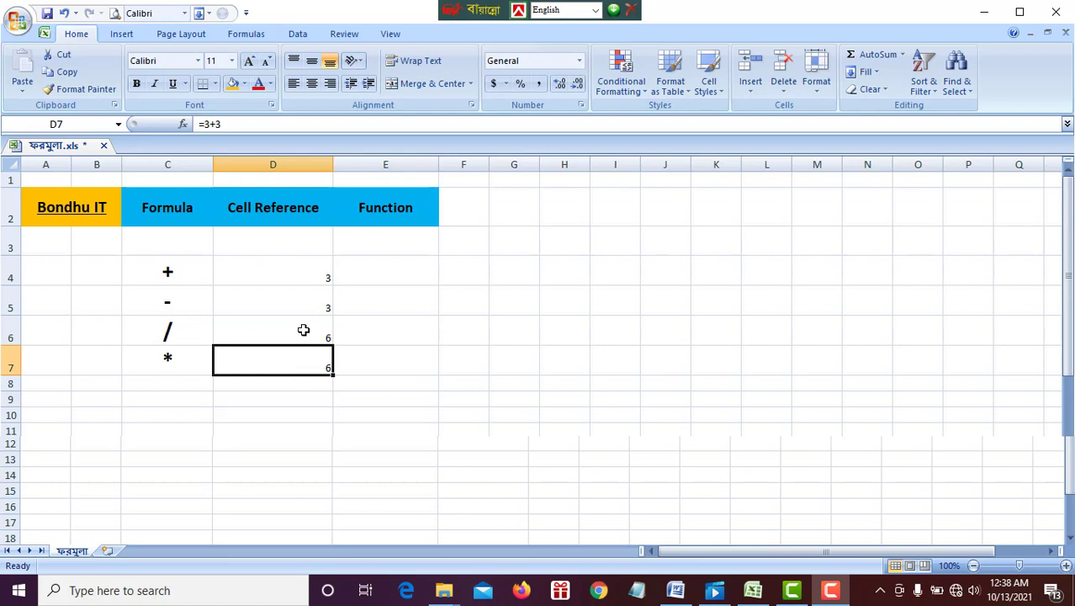
click(304, 330)
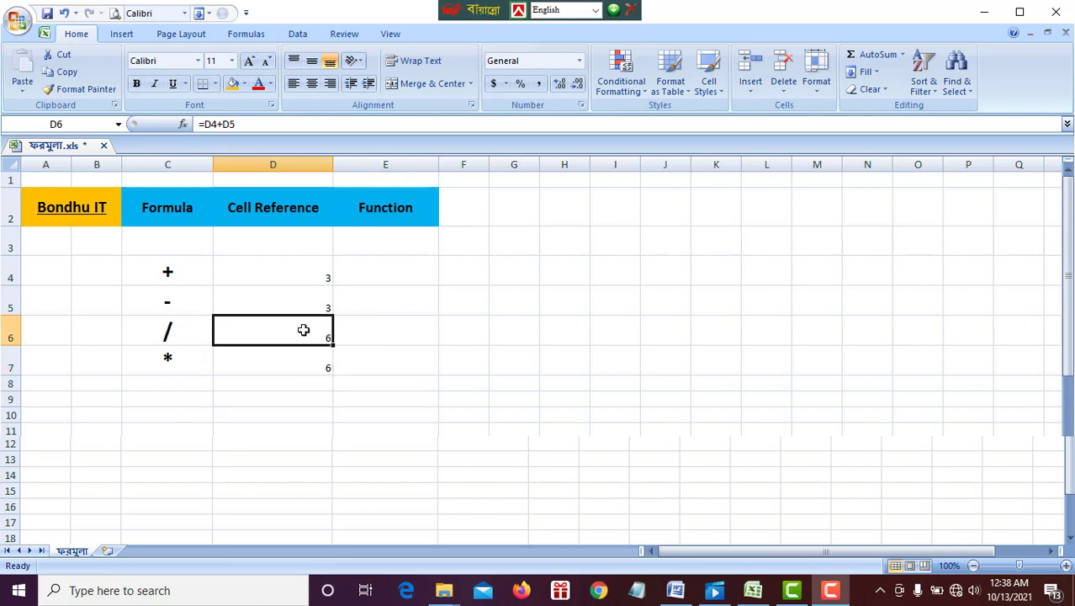
Change the value in cell D4 to 6.
click(303, 270)
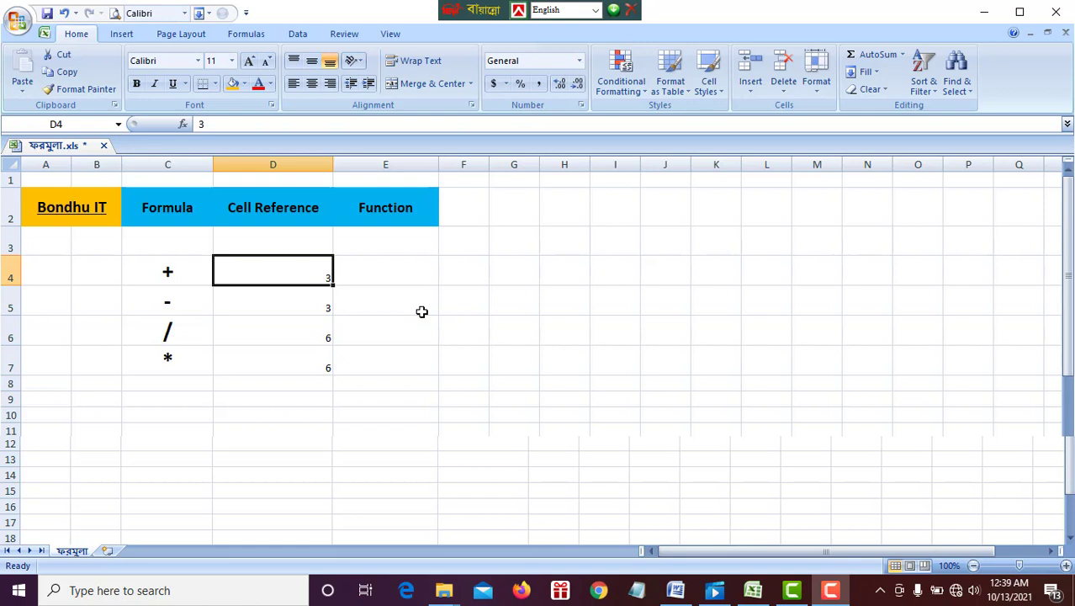
text(6)
key(Return)
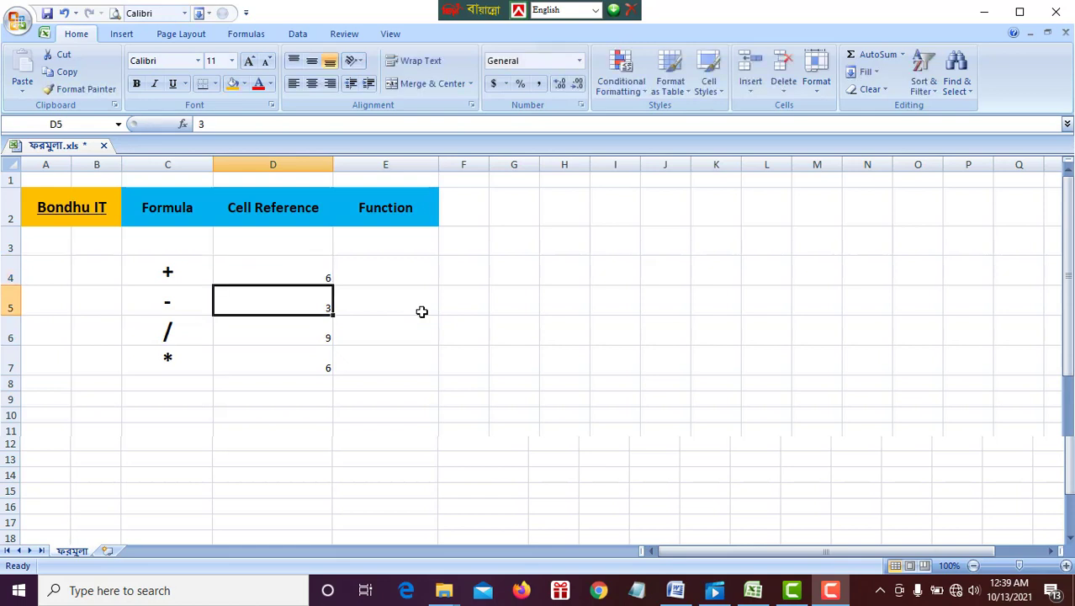
Examine how the formulas in D6 and D7 respond to the changed input, along with the referenced cells D4 and D5.
click(293, 332)
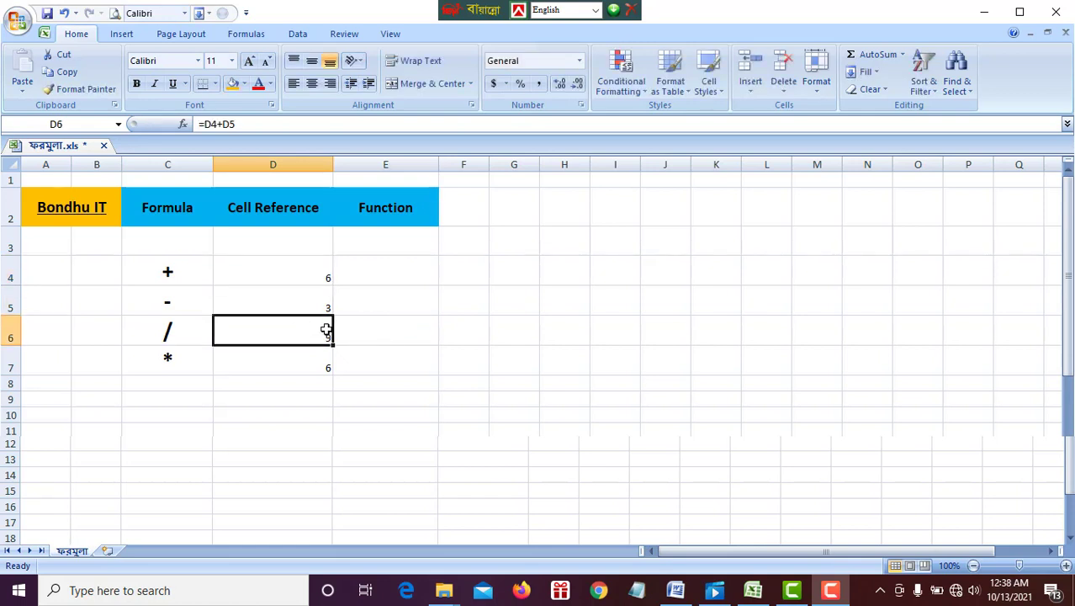
click(301, 363)
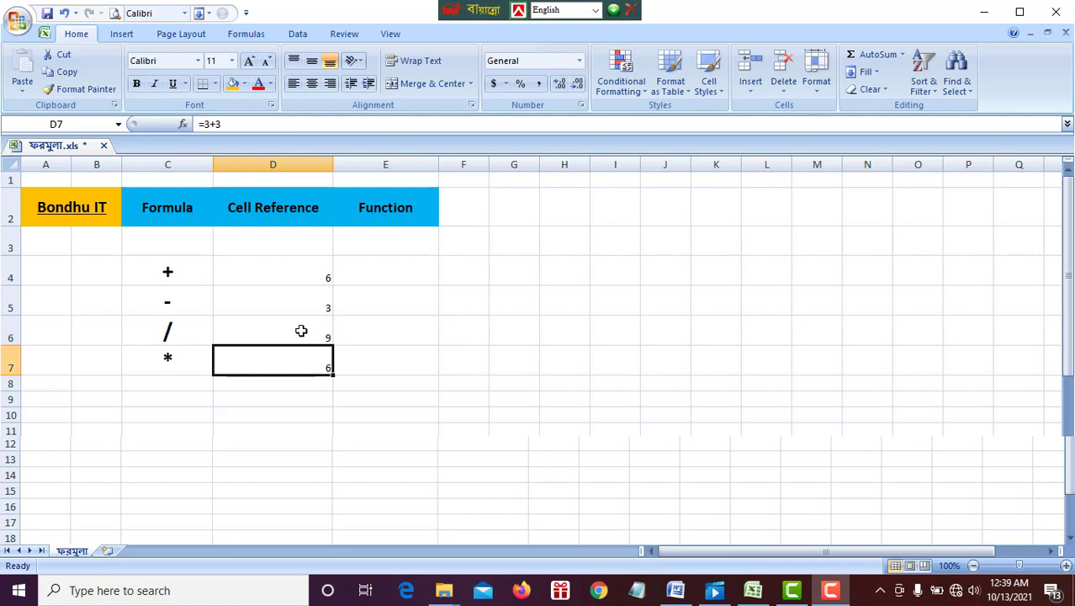
click(301, 327)
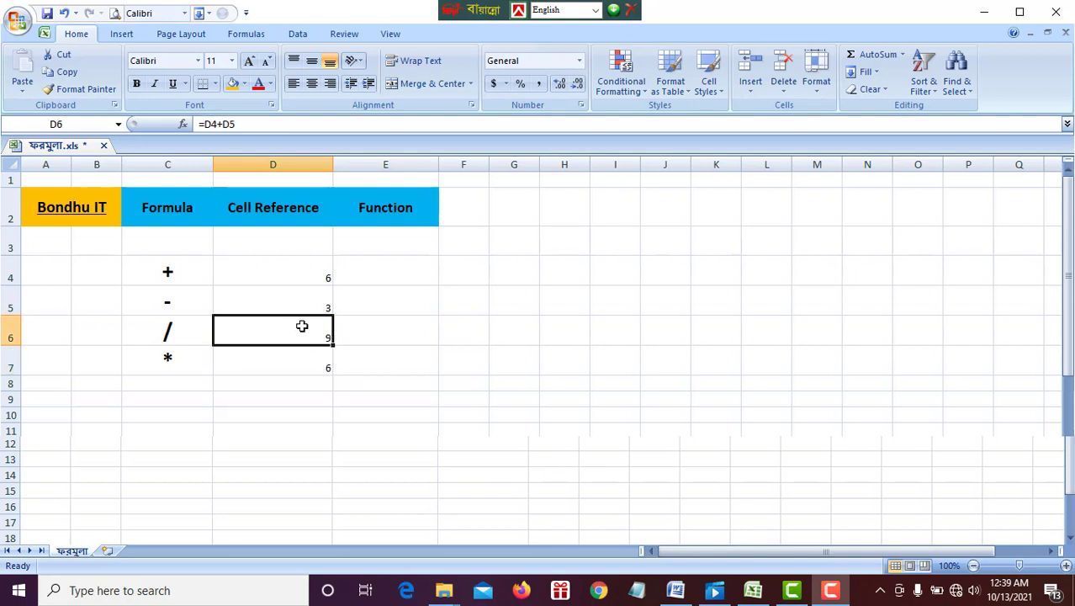
click(296, 270)
click(301, 300)
click(304, 328)
click(374, 329)
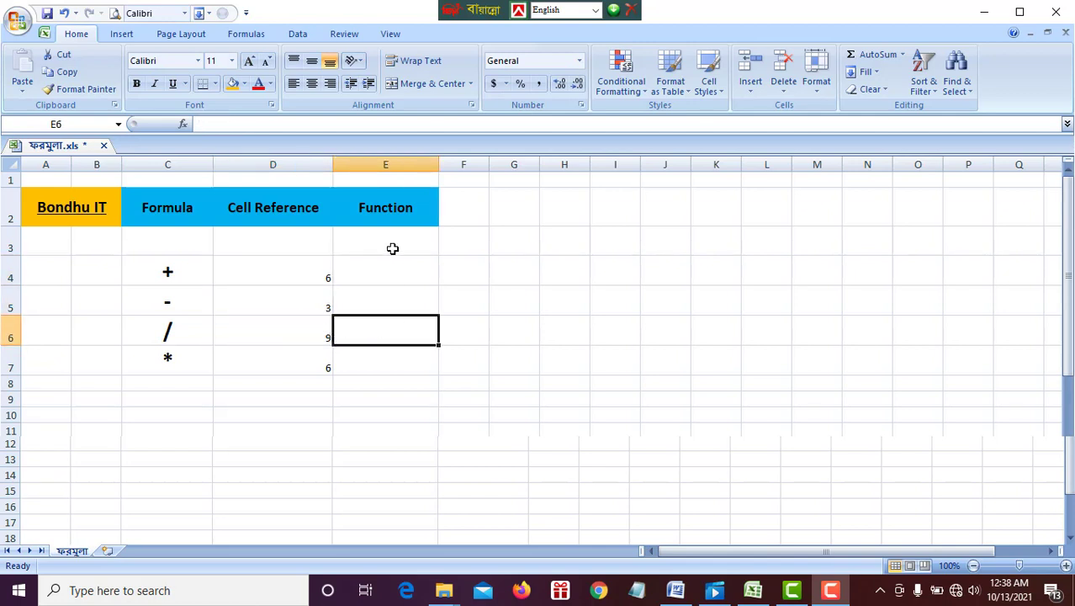
click(514, 300)
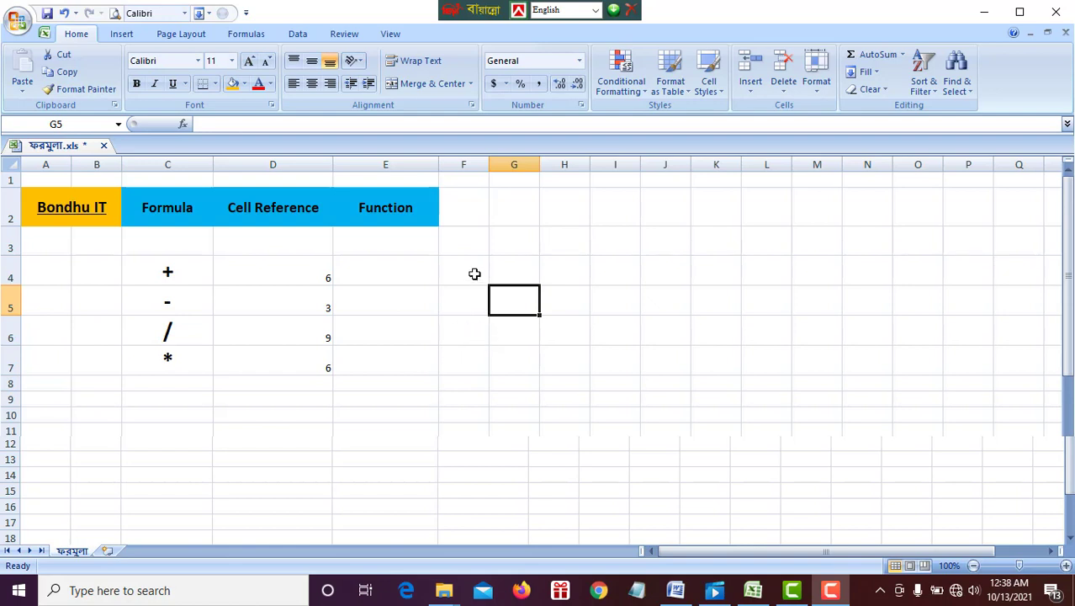
Widen column F and enter the values 200, 100, 300 and 500 in cells F4 to F7.
drag(489, 164, 552, 164)
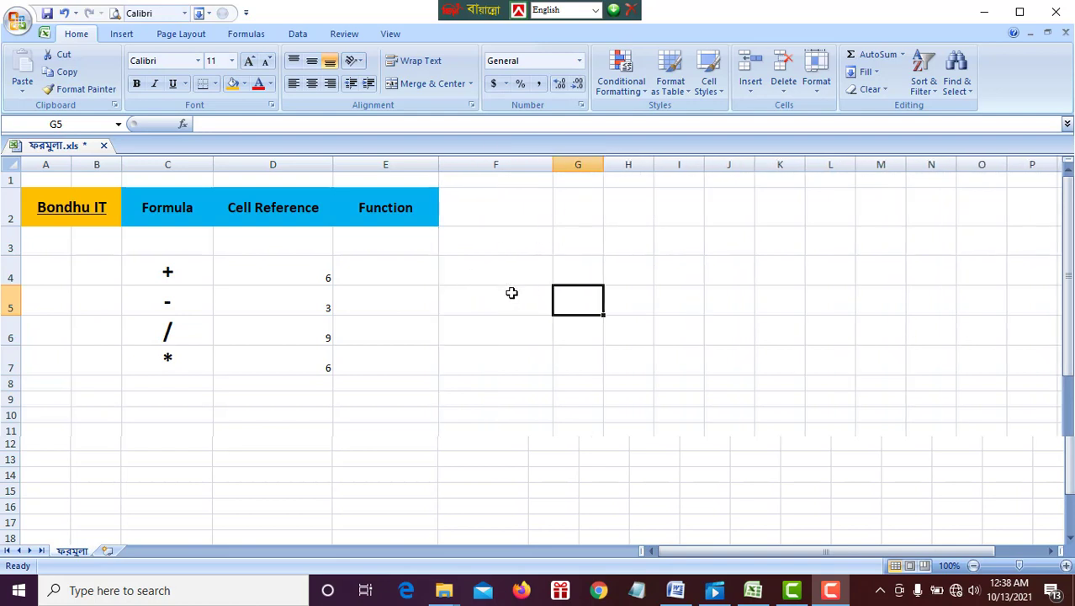
click(512, 292)
click(509, 278)
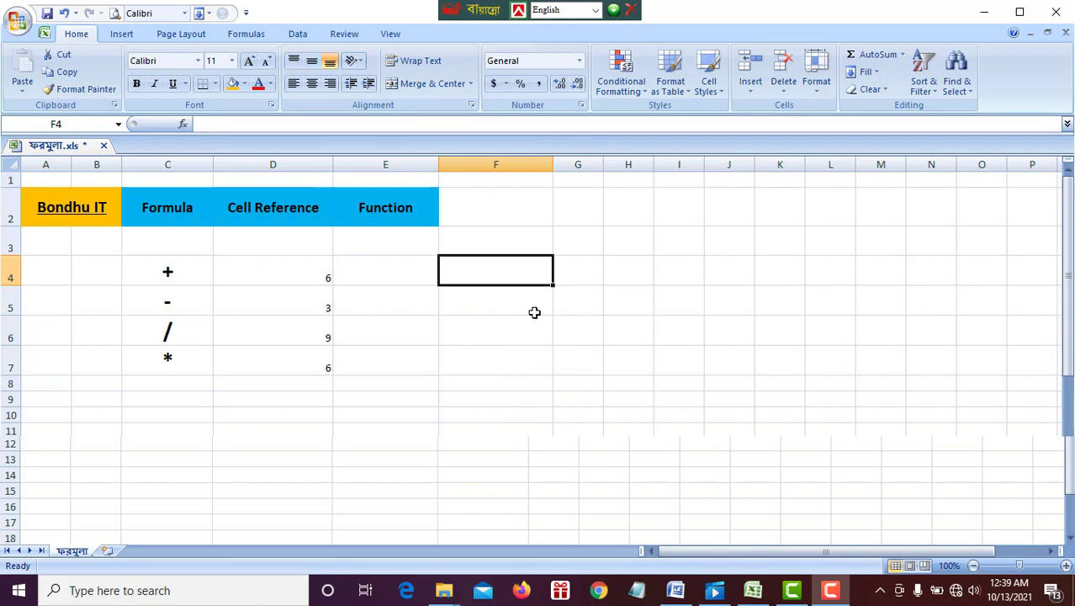
text(2)
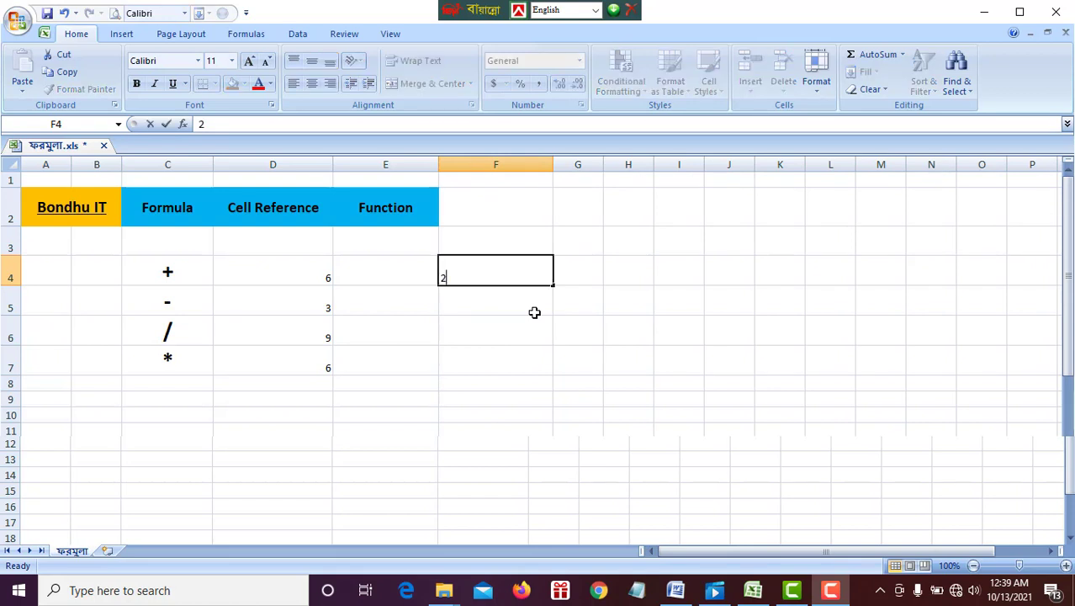
text(00)
key(Return)
text(1)
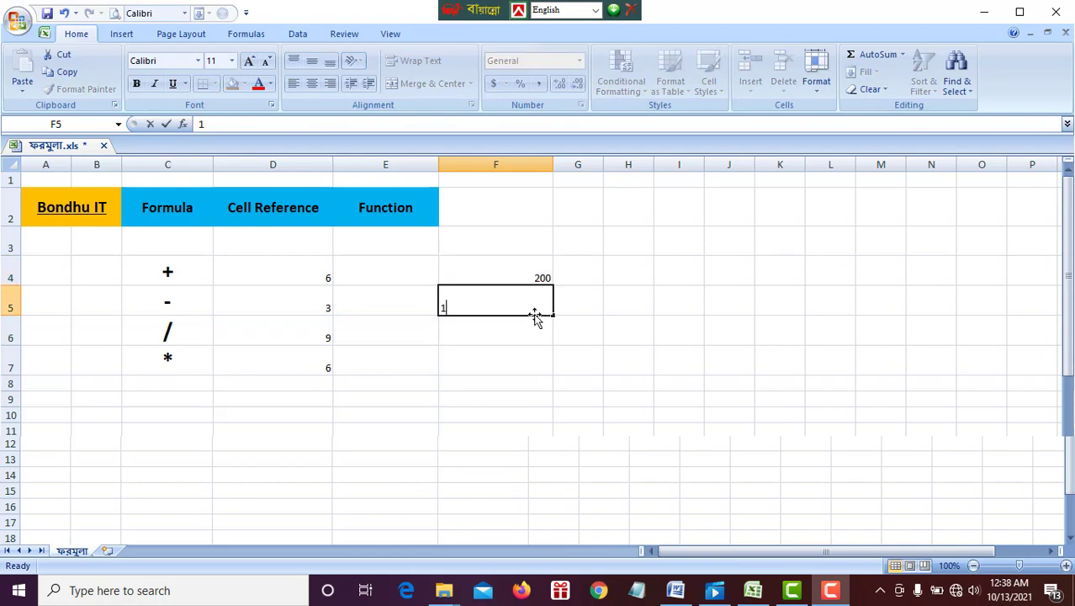
text(00)
click(532, 333)
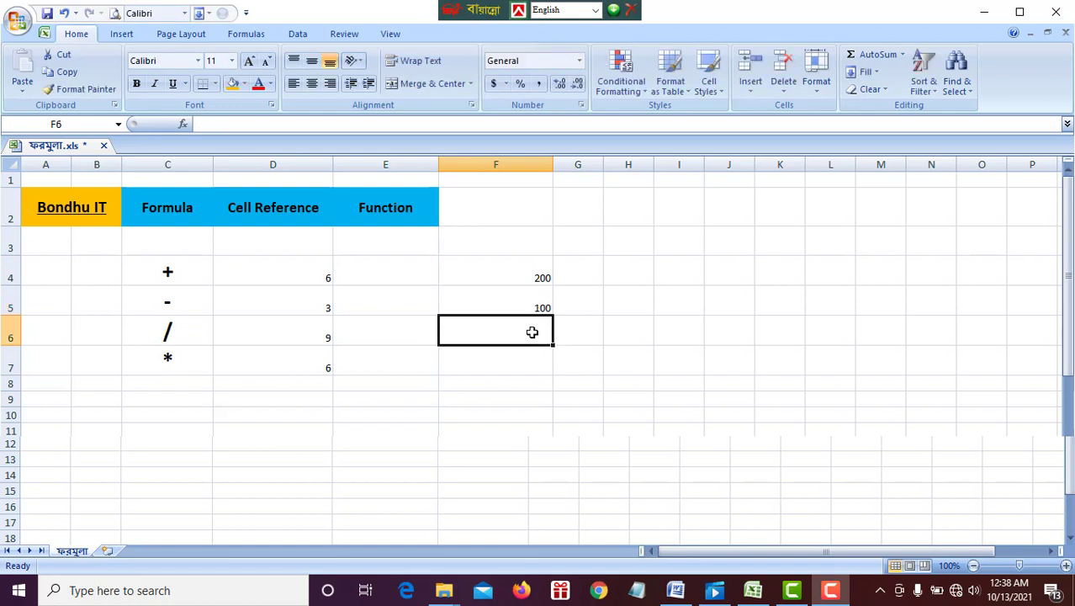
text(300)
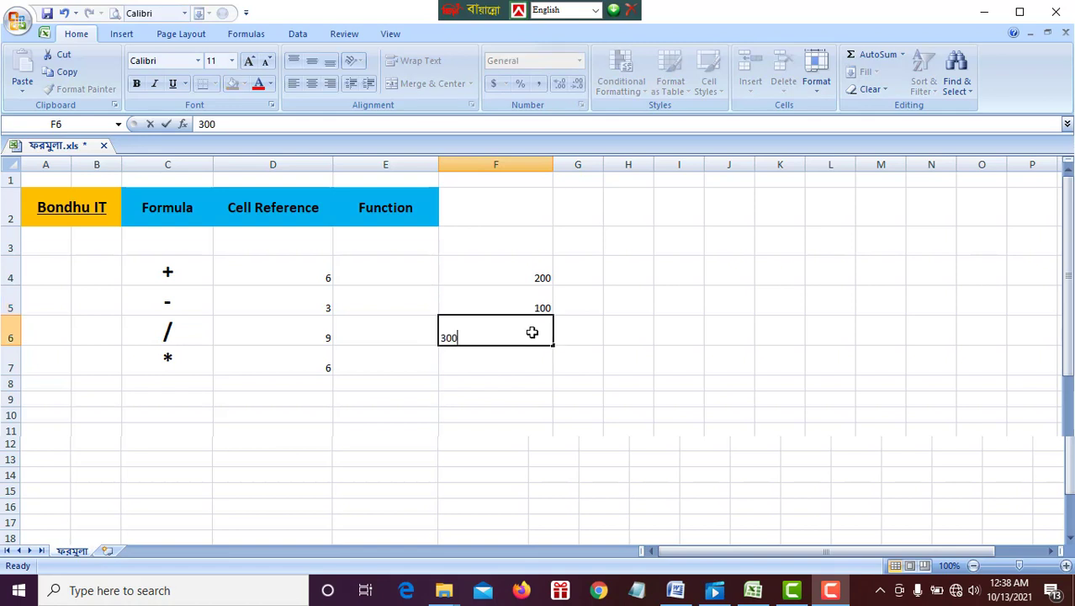
key(Return)
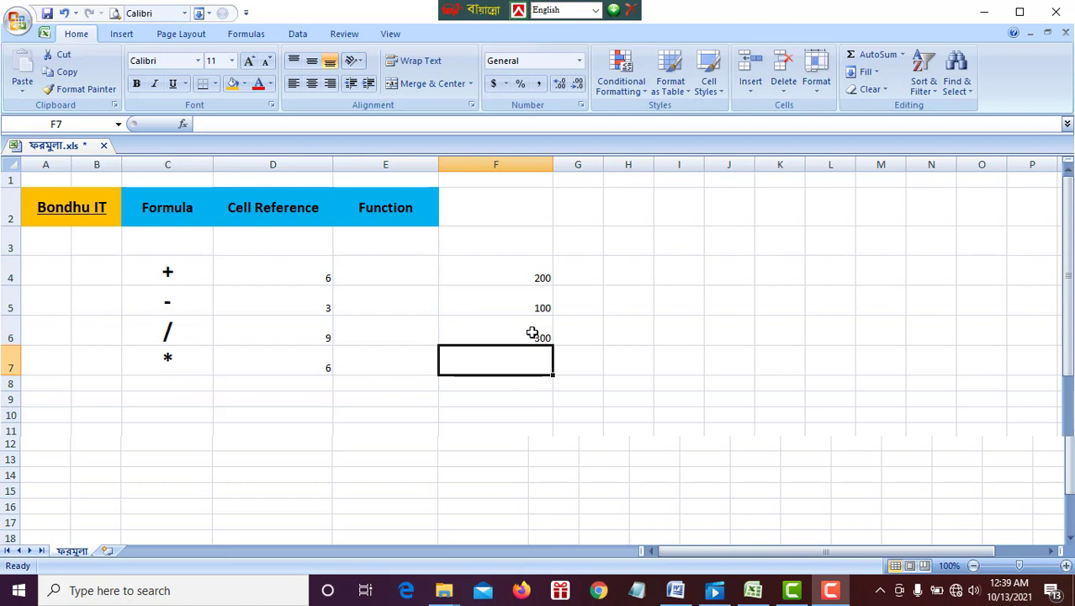
text(500)
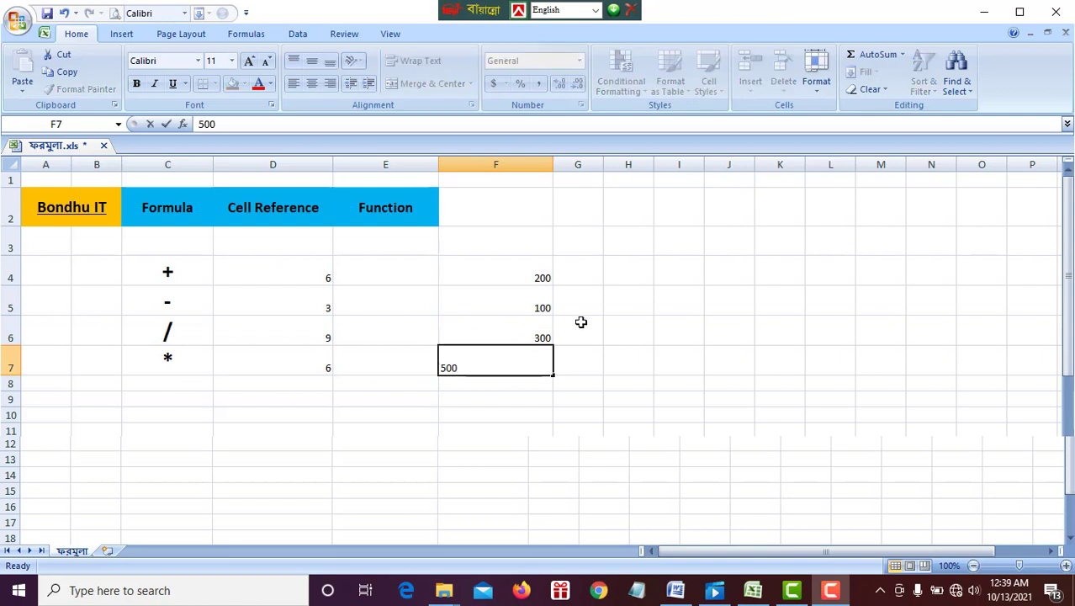
click(616, 348)
Find the largest value of F4:F7 in cell F9 with the formula =MAX(F4:F7), and compare the result with cell F7.
drag(515, 274, 516, 367)
click(501, 397)
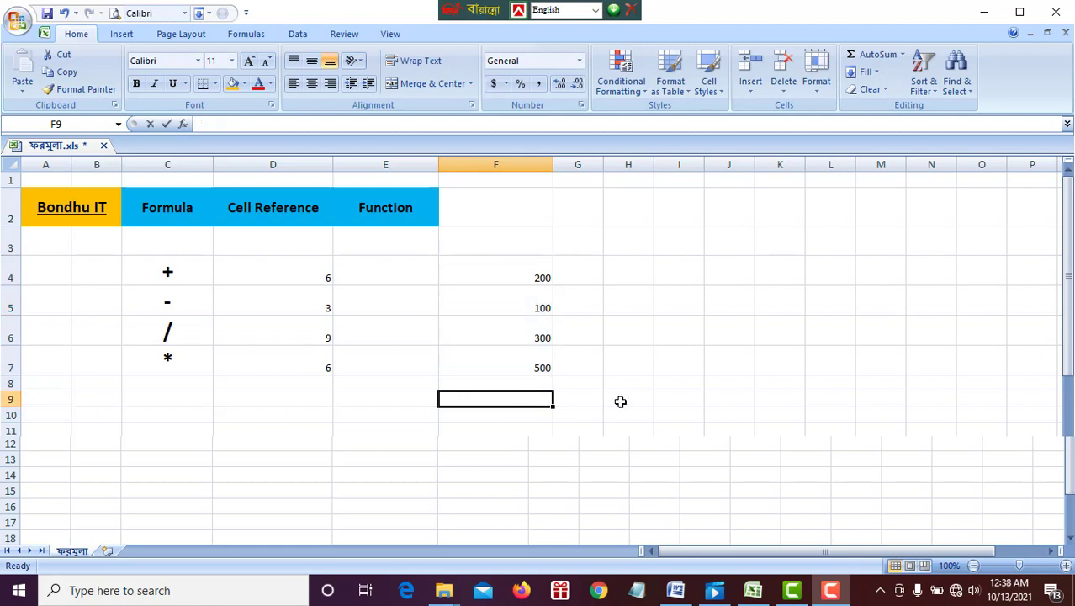
text(=)
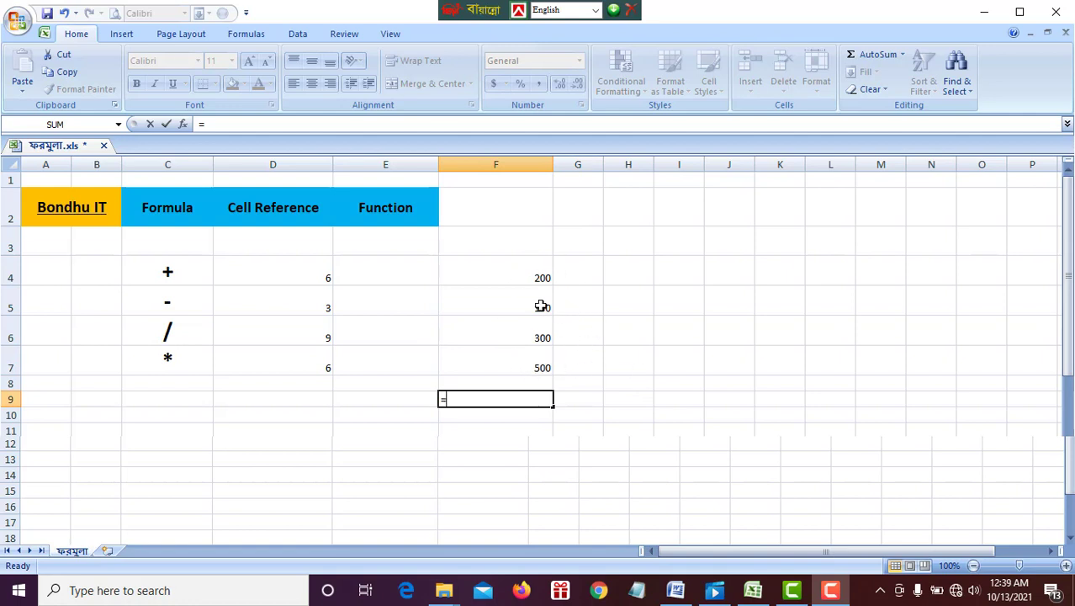
text(m)
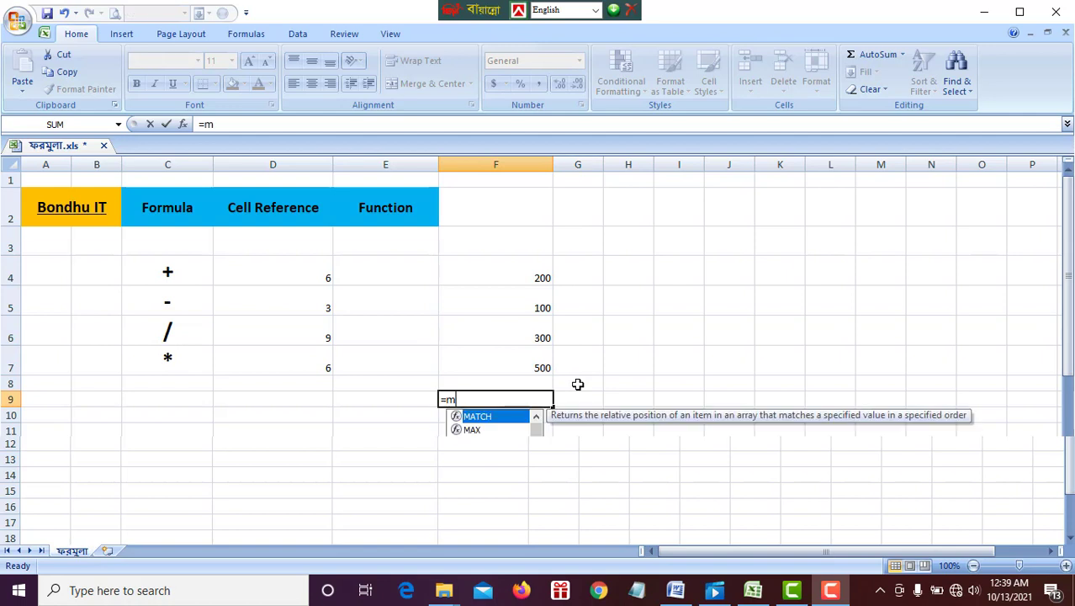
text(ax)
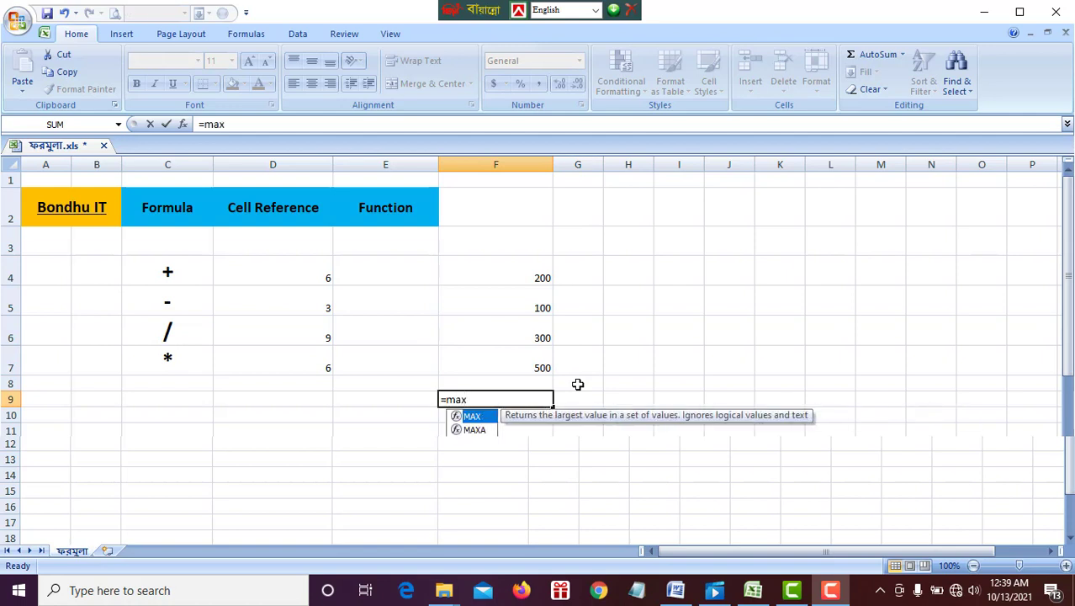
key(BackSpace)
key(BackSpace)
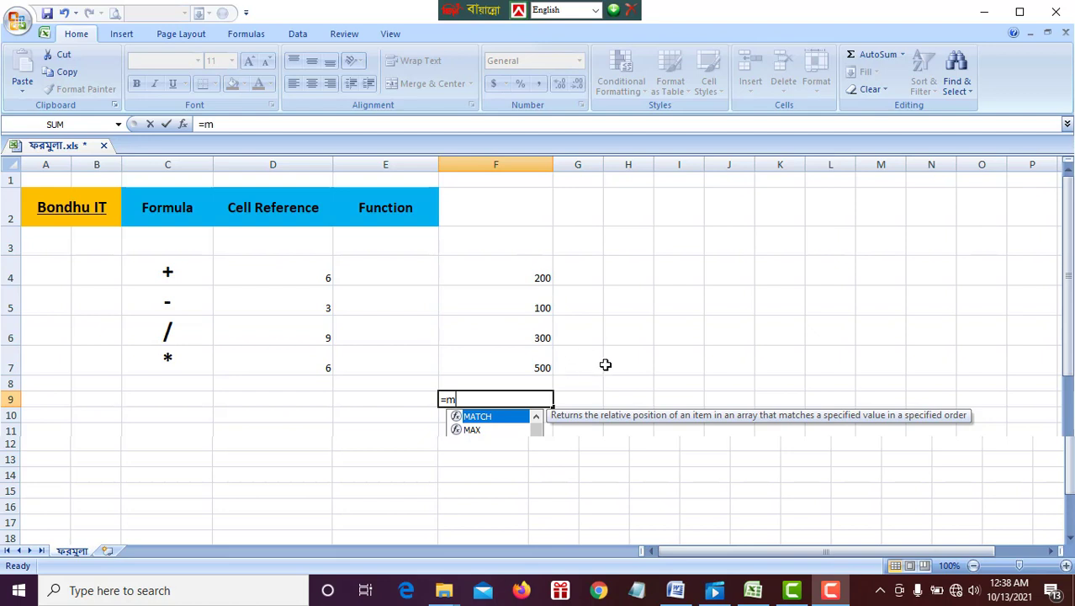
text(a)
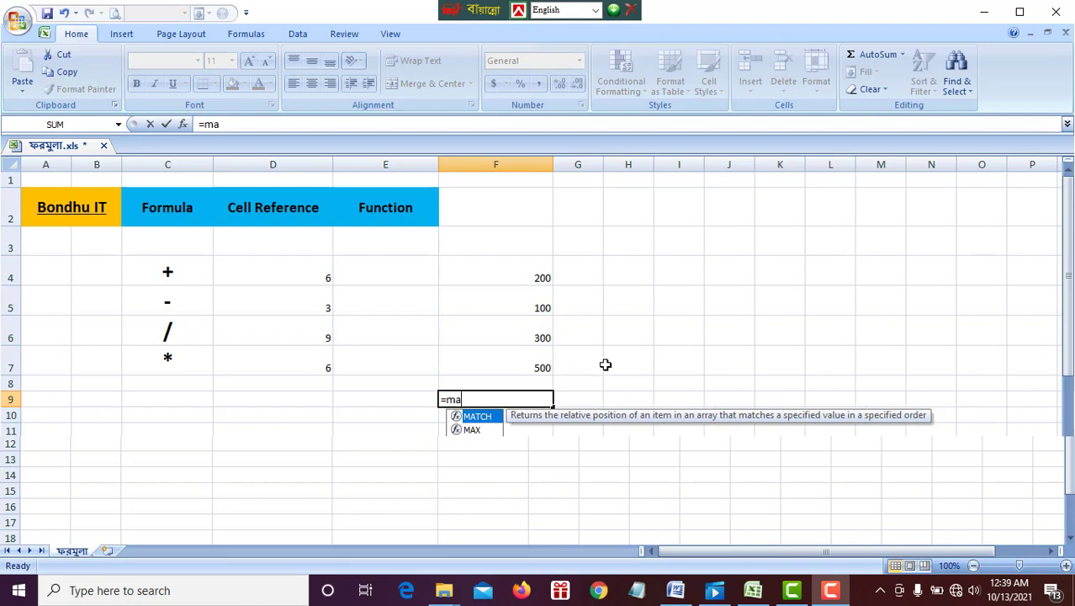
text(x)
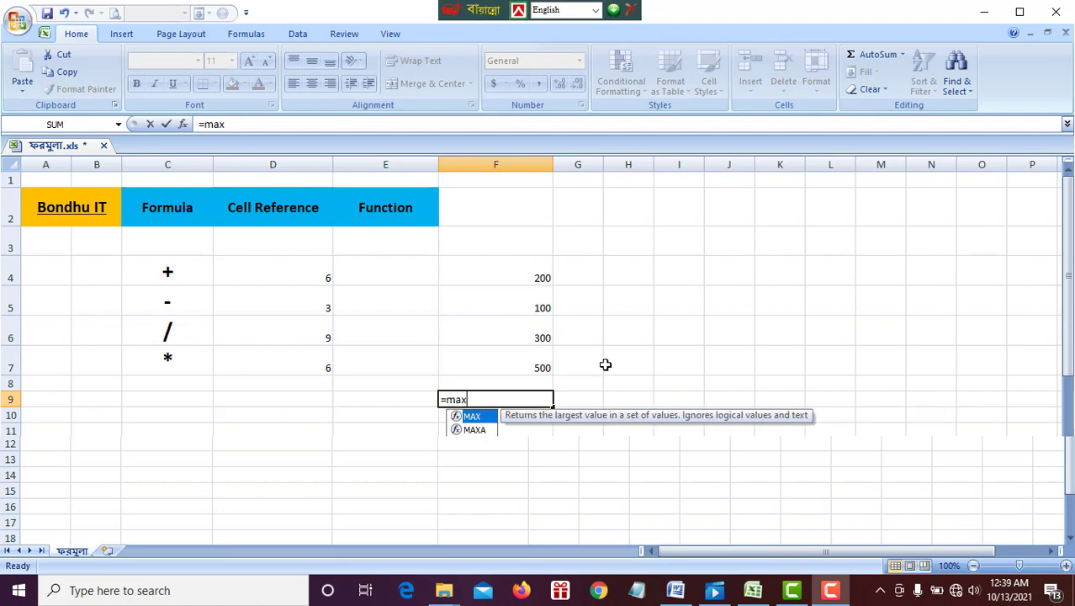
double_click(476, 417)
drag(518, 271, 518, 360)
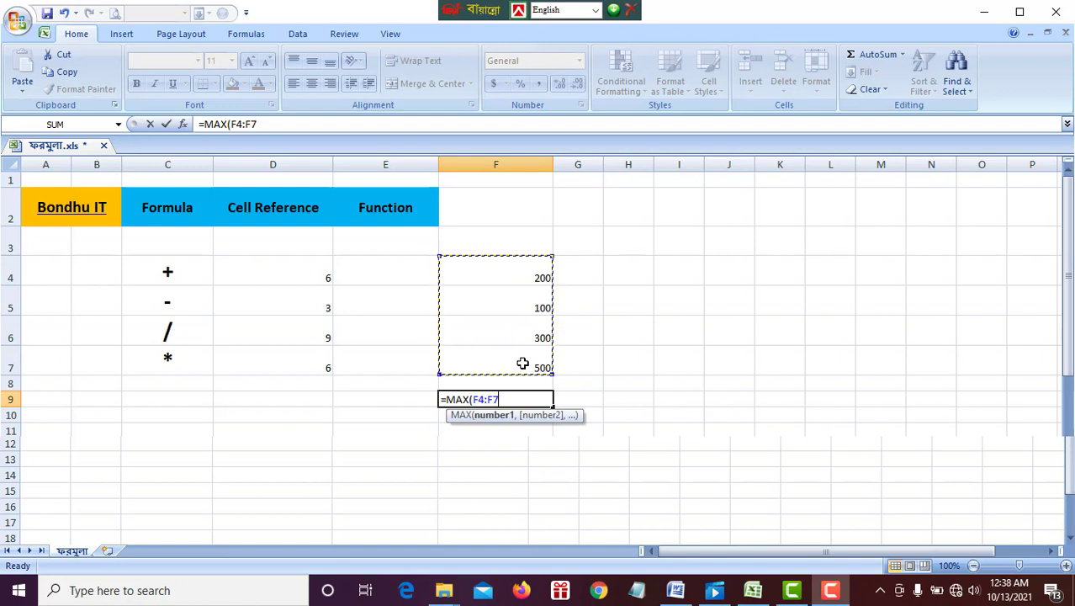
text())
key(Return)
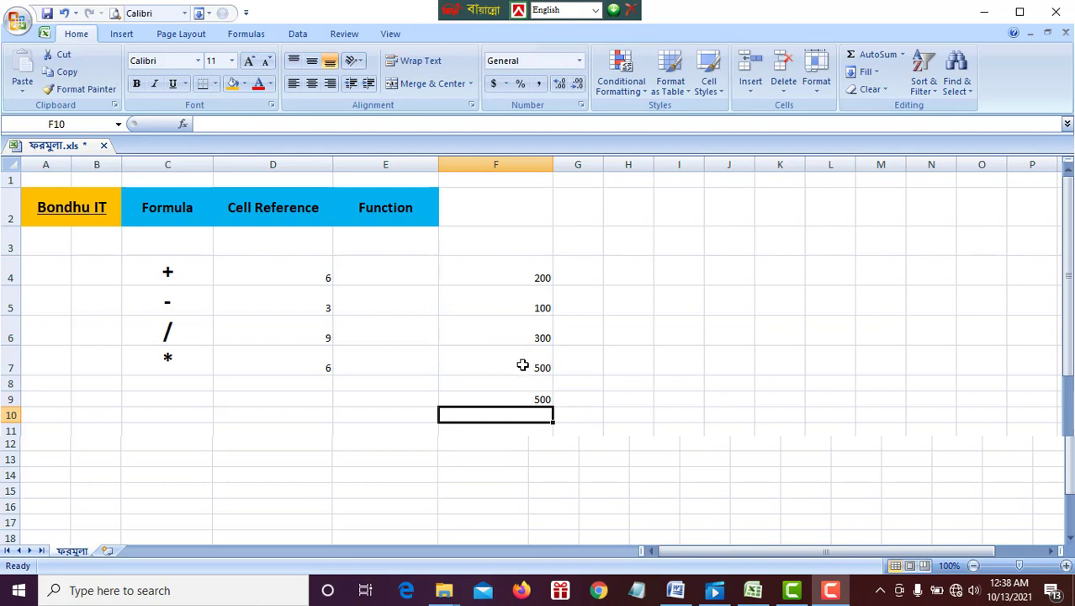
click(519, 361)
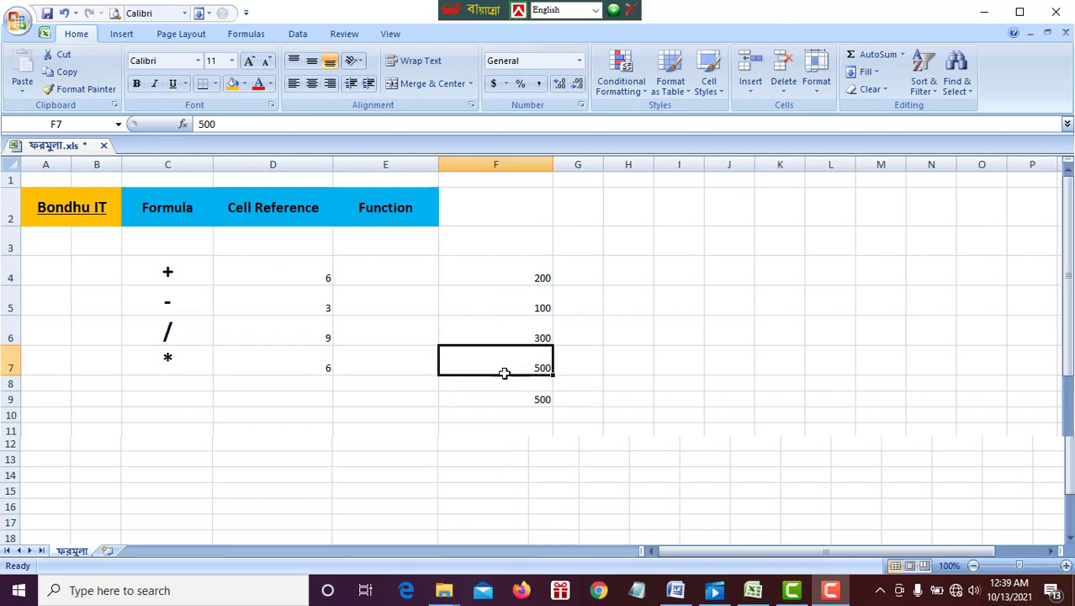
click(511, 400)
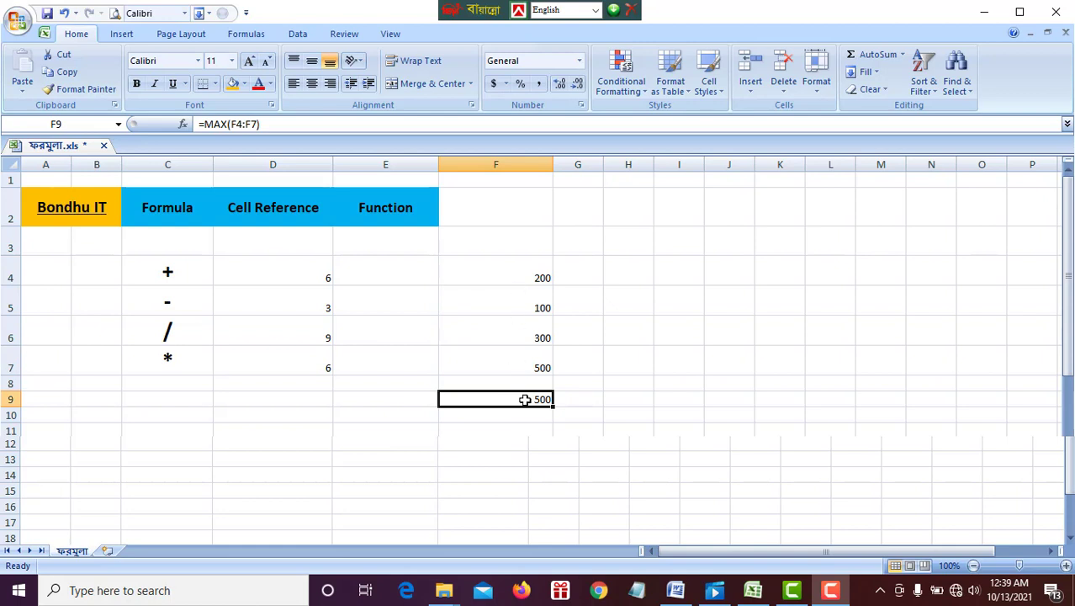
click(508, 420)
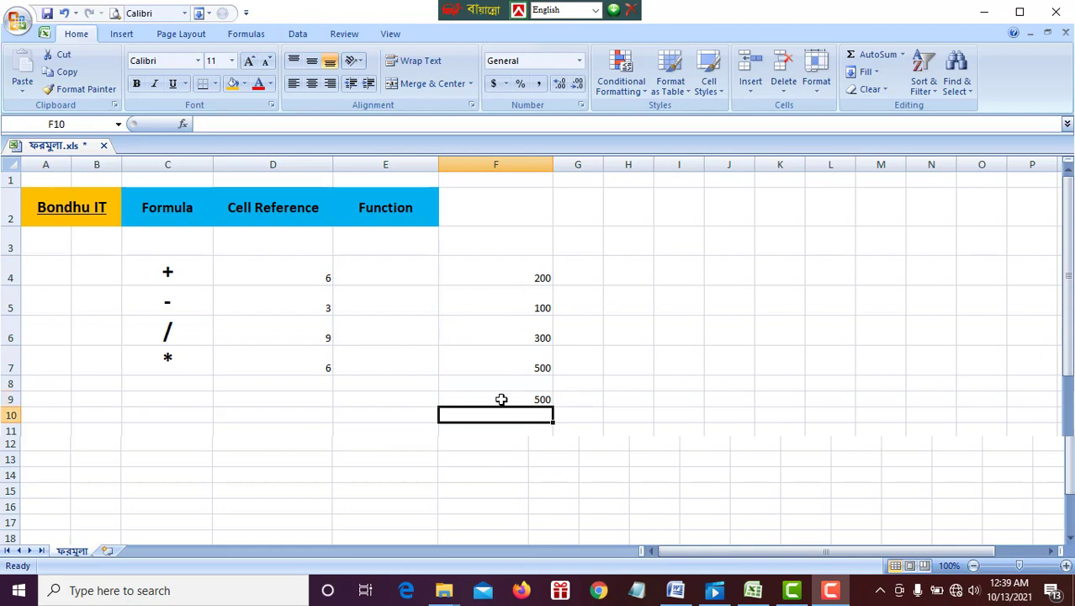
Replace the formula in cell F9 with =MIN(F4:F7) and check the result against the values in F4 to F7.
click(501, 398)
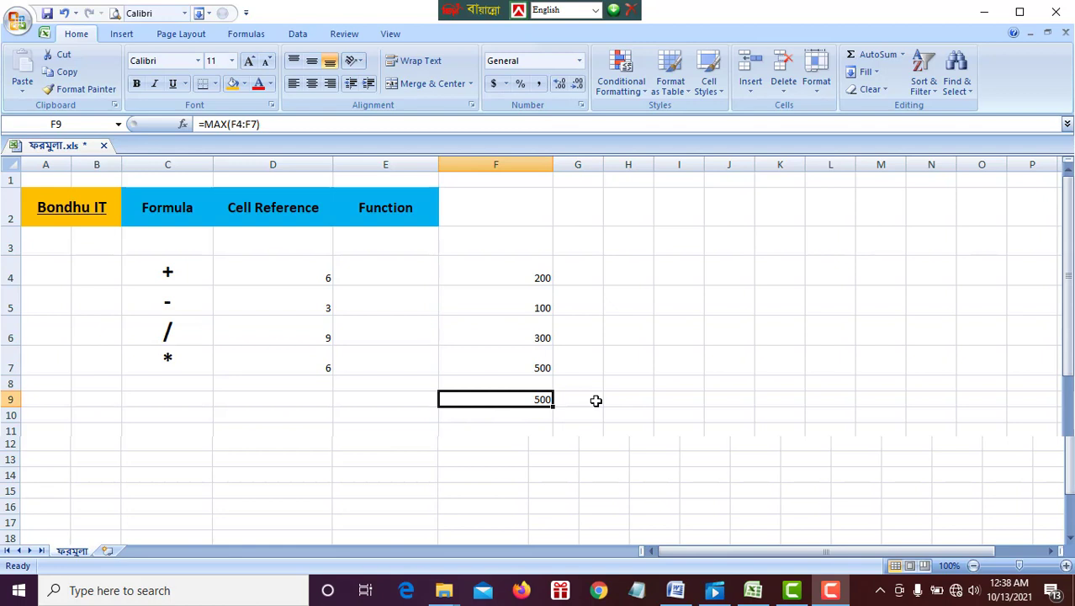
text(=)
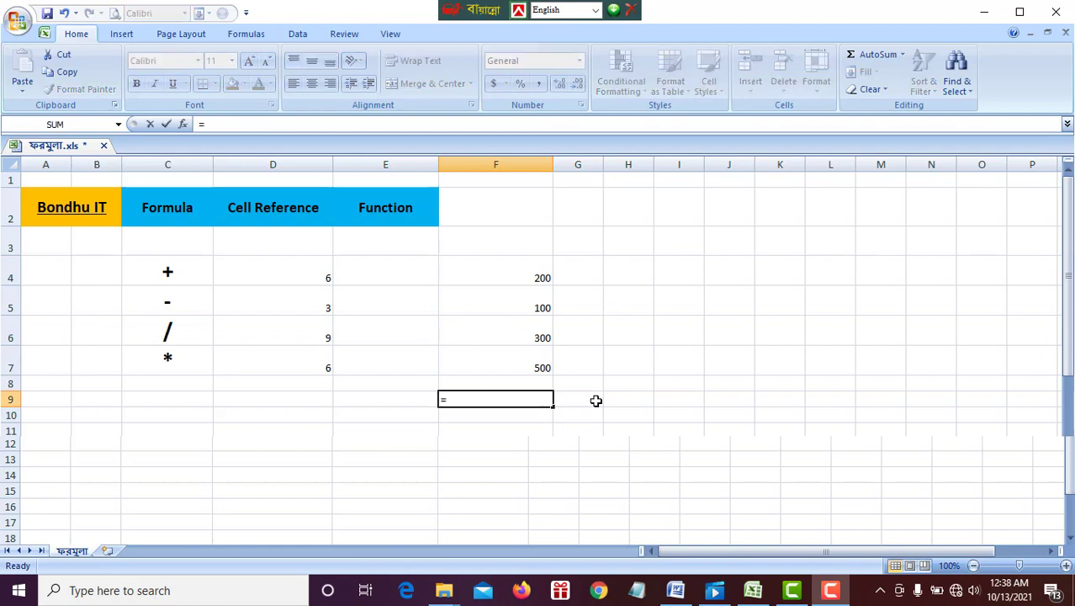
text(mi)
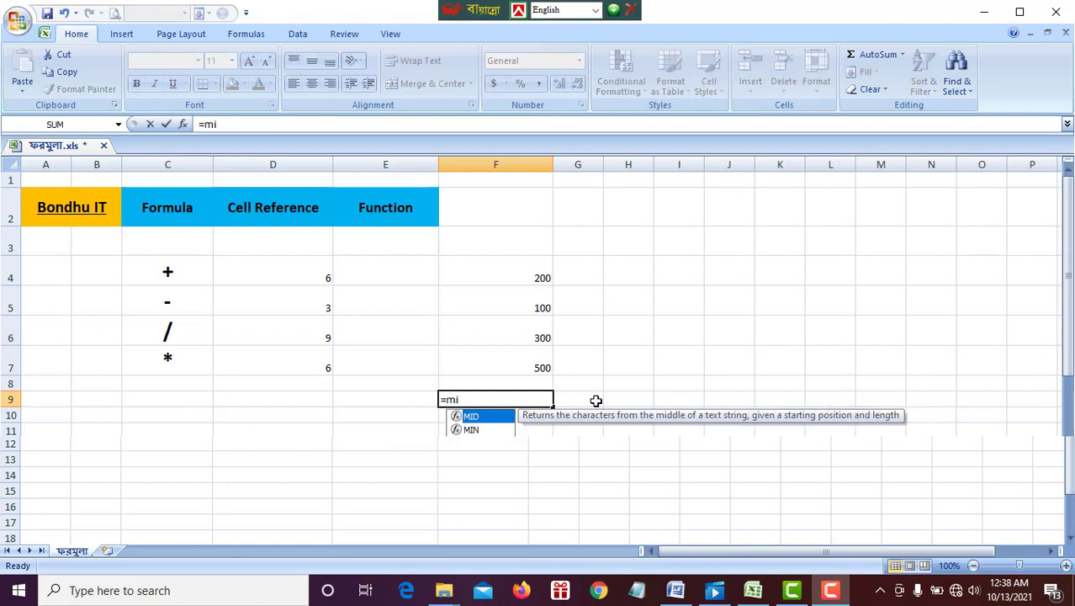
double_click(473, 430)
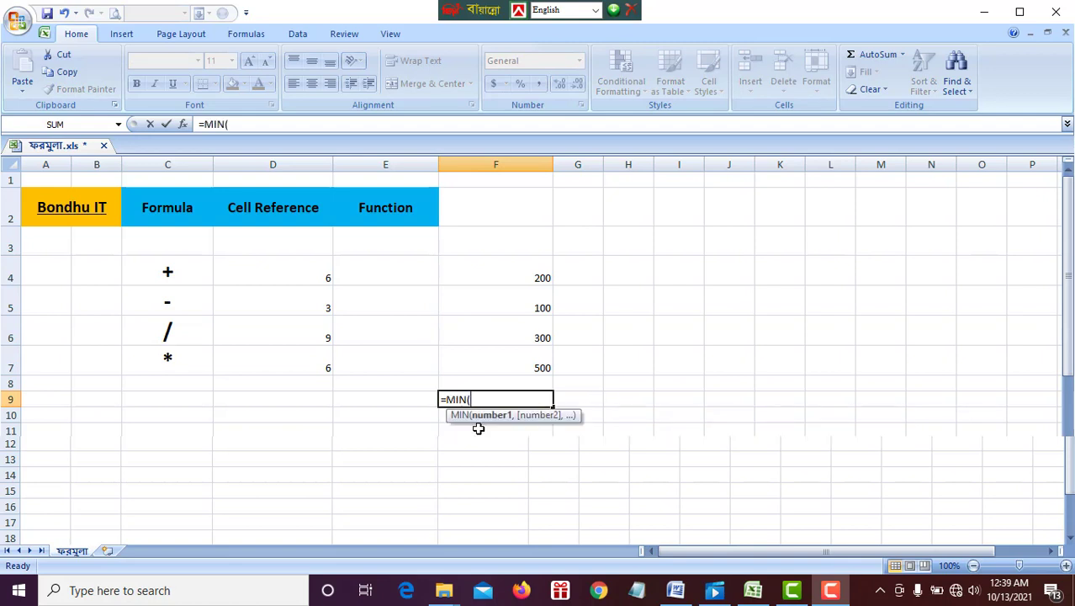
click(513, 271)
drag(513, 271, 514, 364)
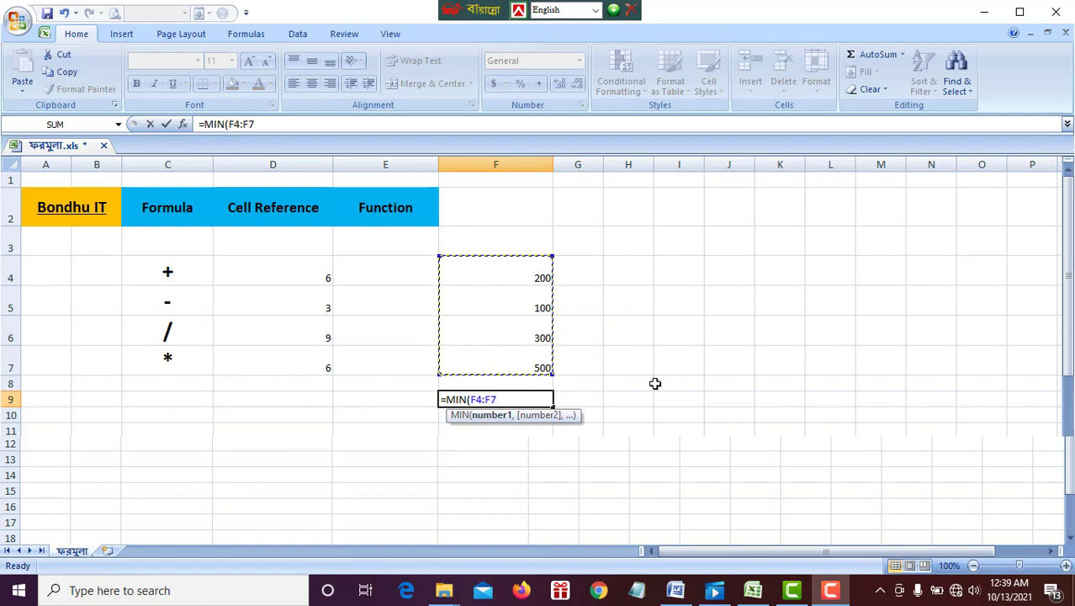
text())
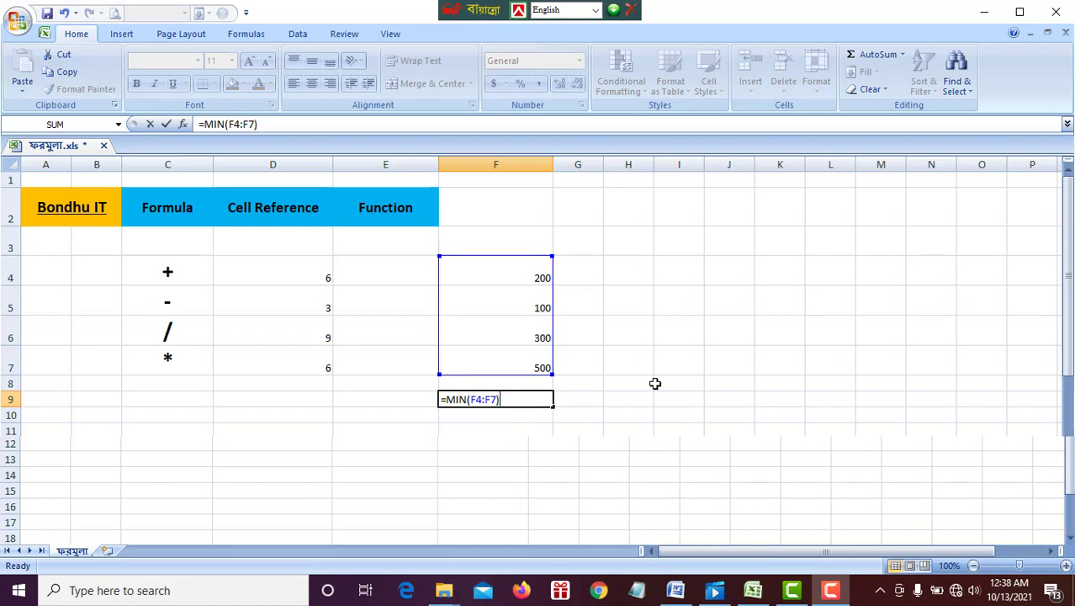
key(Return)
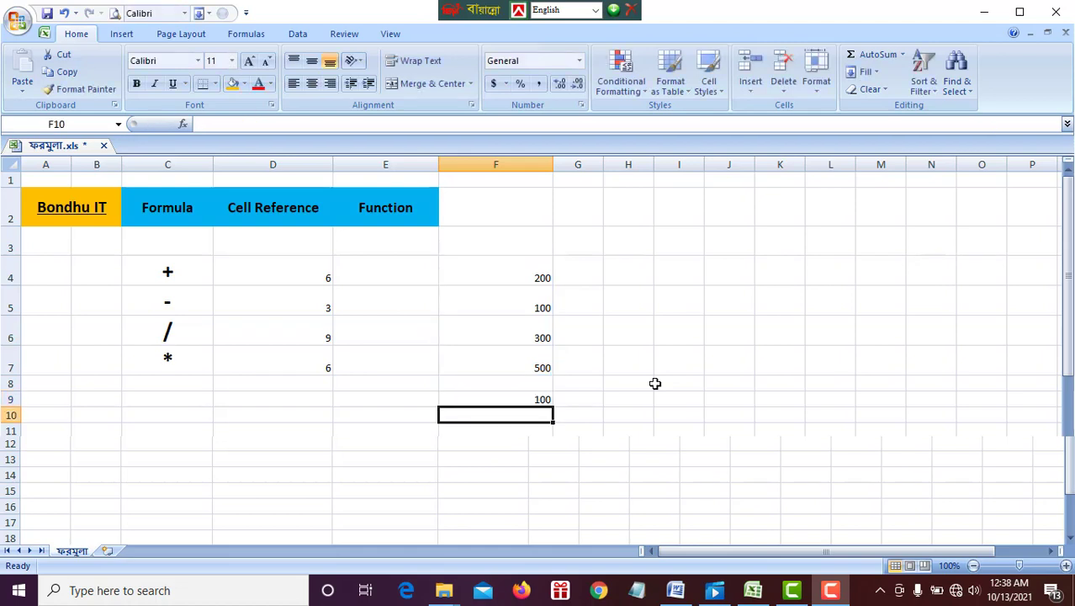
click(510, 398)
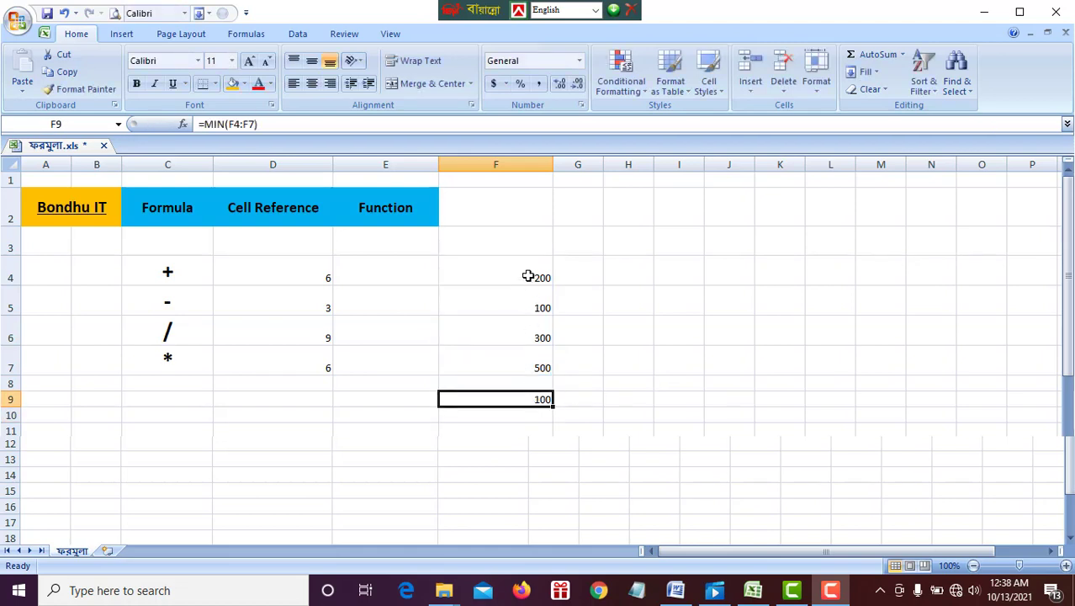
drag(528, 277, 532, 362)
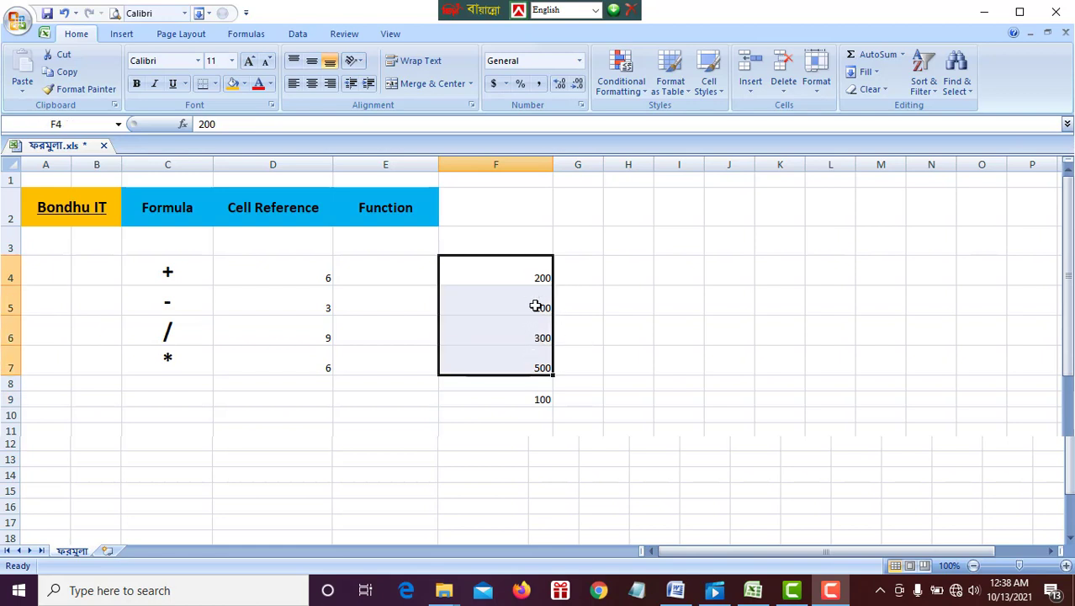
Clear cell F9 and enter the formula =AVERAGE(F4:F7) in it.
click(519, 399)
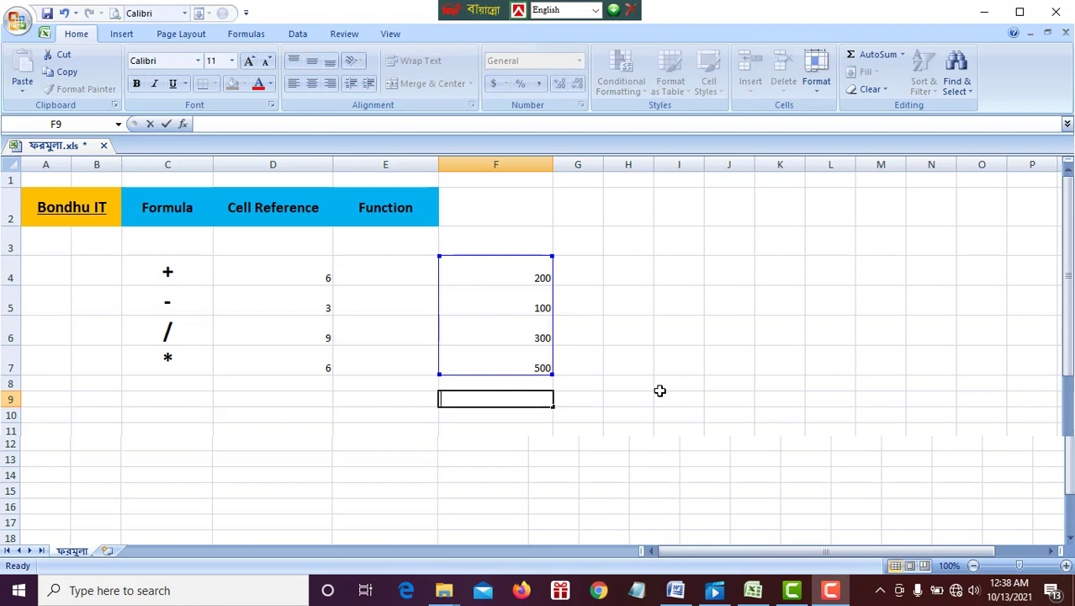
key(ctrl+Return)
key(Delete)
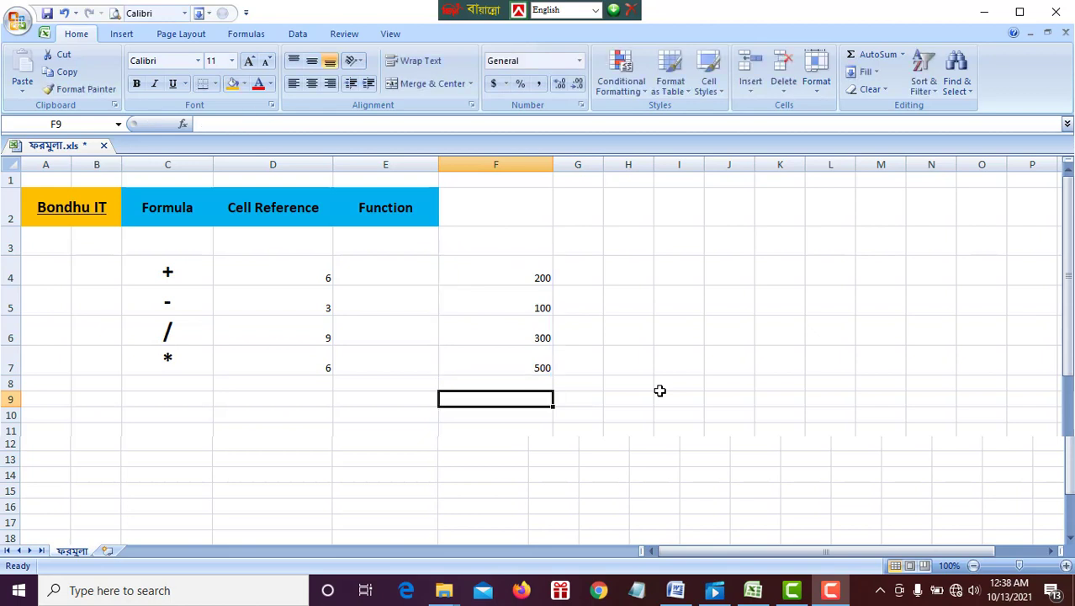
text(=)
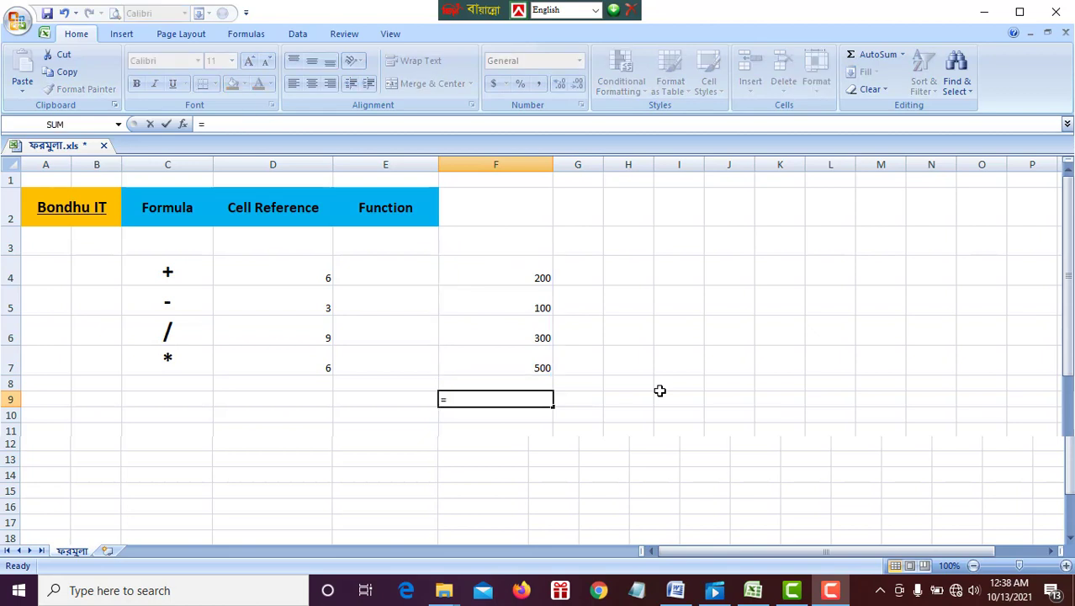
text(a)
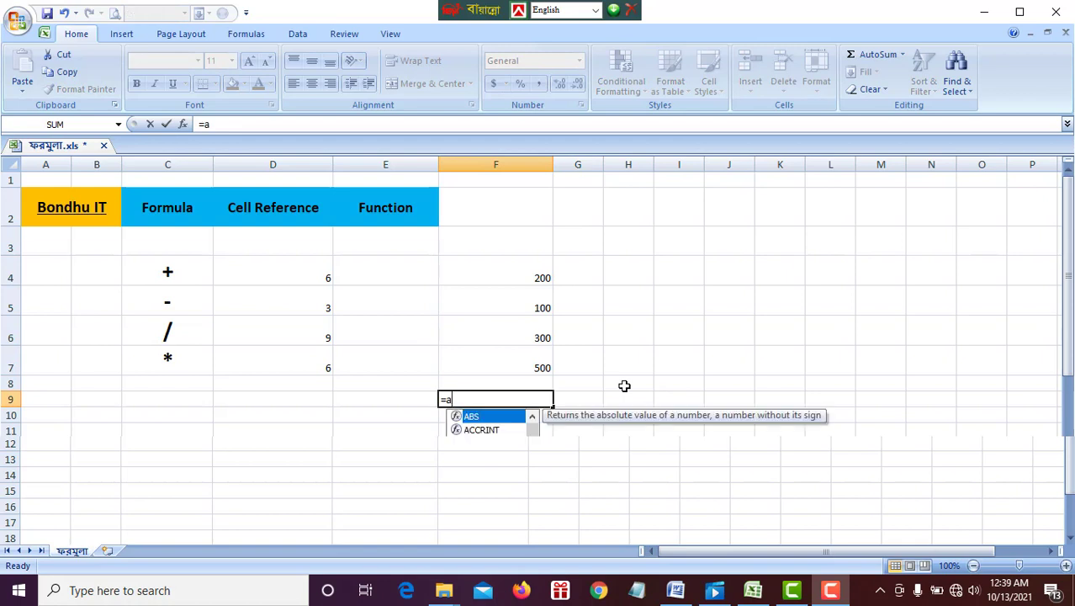
text(v)
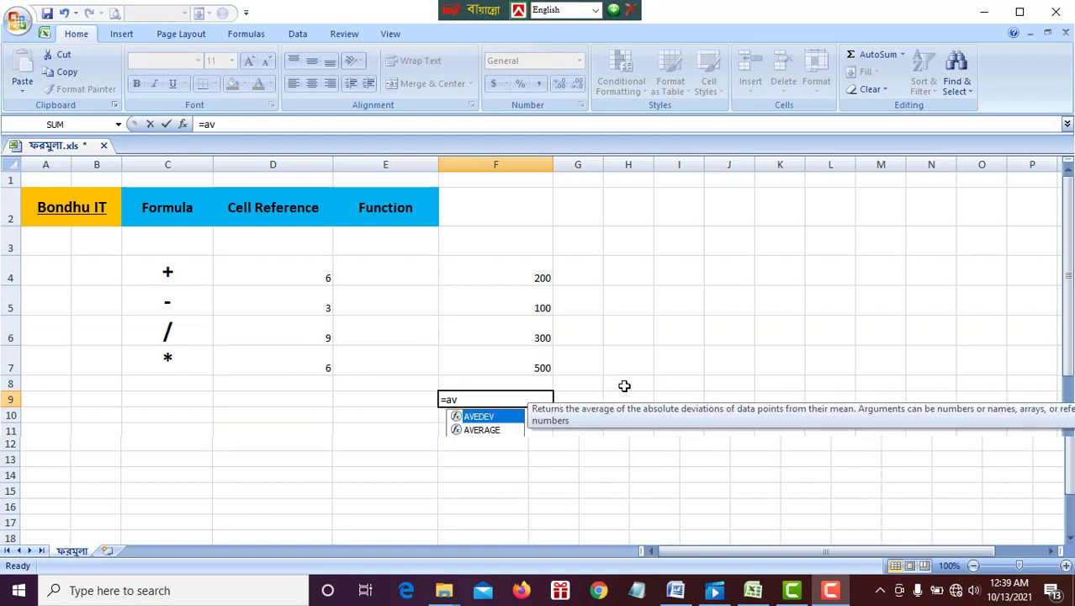
double_click(481, 430)
drag(510, 272, 516, 366)
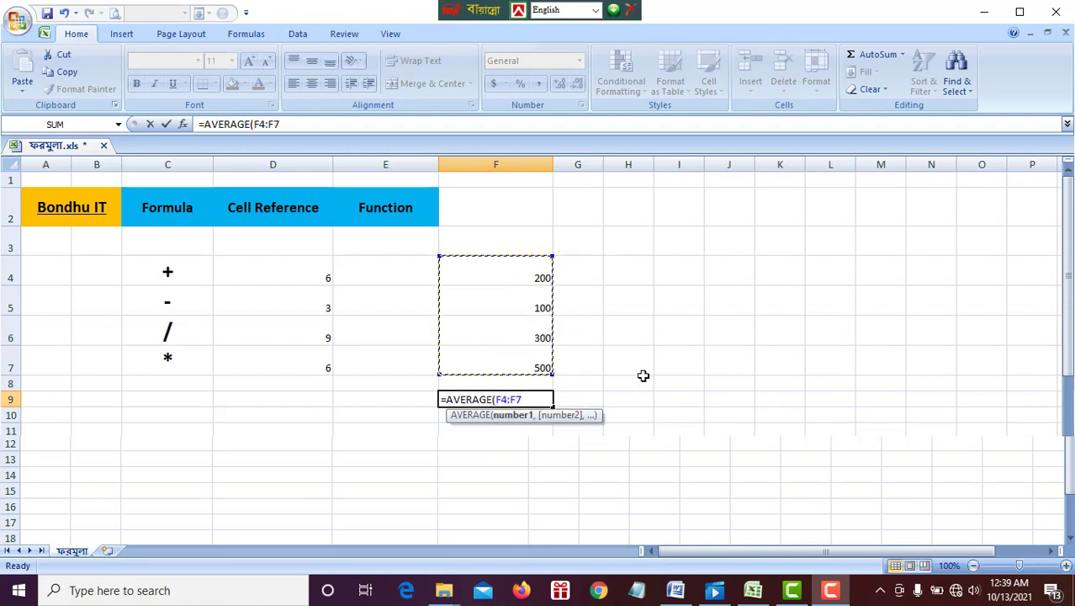
text())
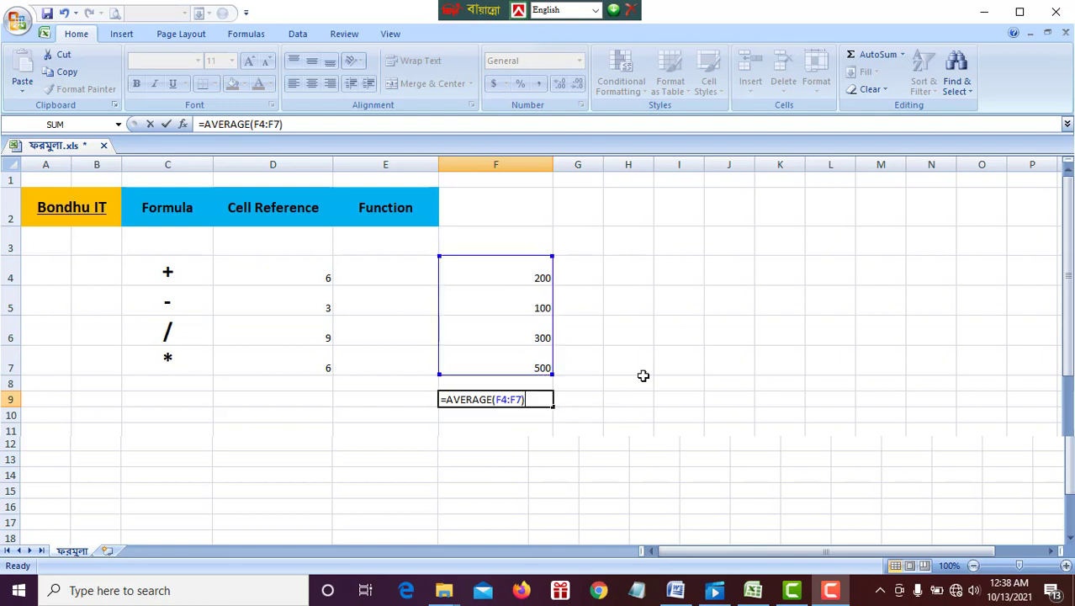
key(Return)
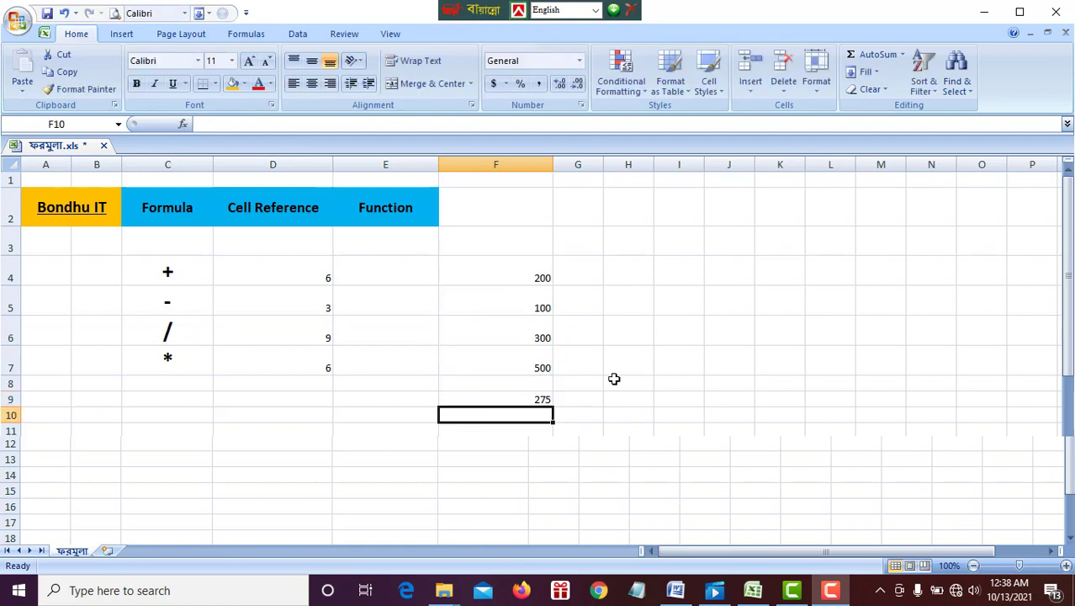
Review the average in F9, the operators in C4:C7 and the values in column F, and narrow column F slightly.
click(504, 397)
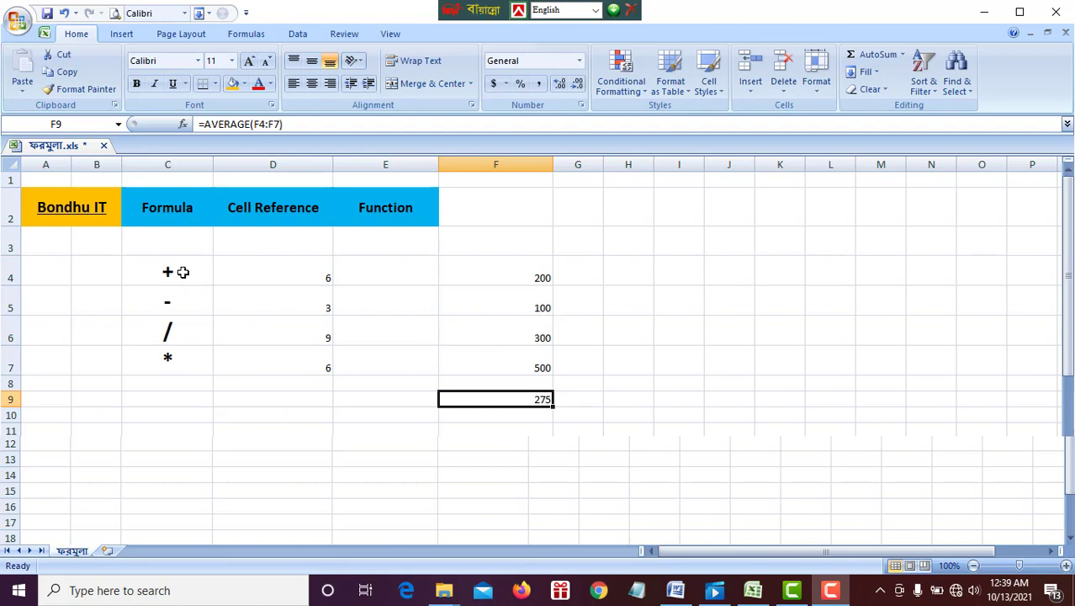
drag(183, 272, 182, 354)
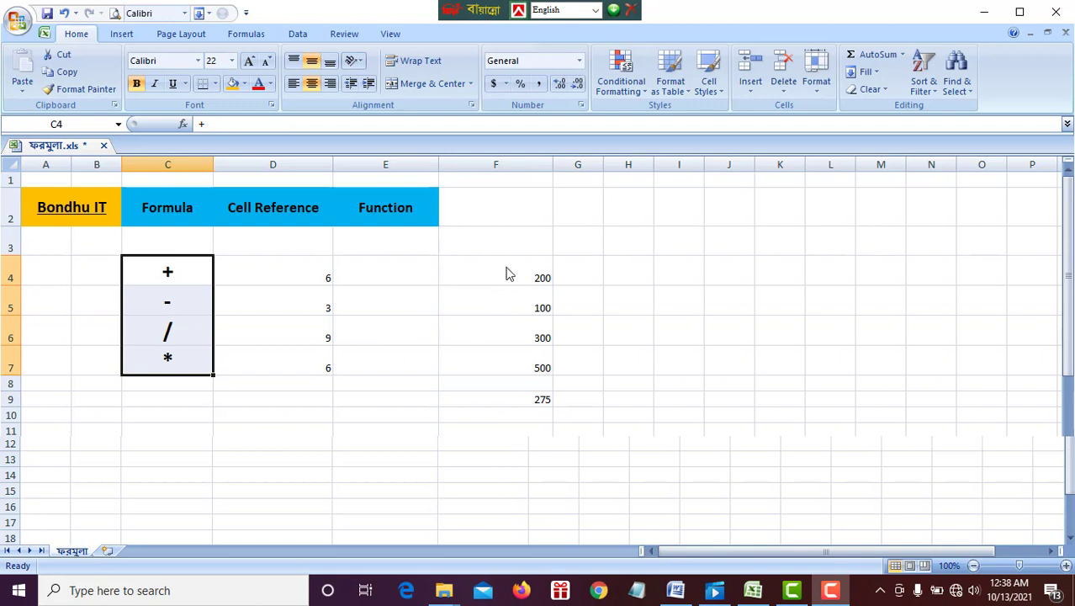
drag(506, 274, 508, 383)
click(610, 370)
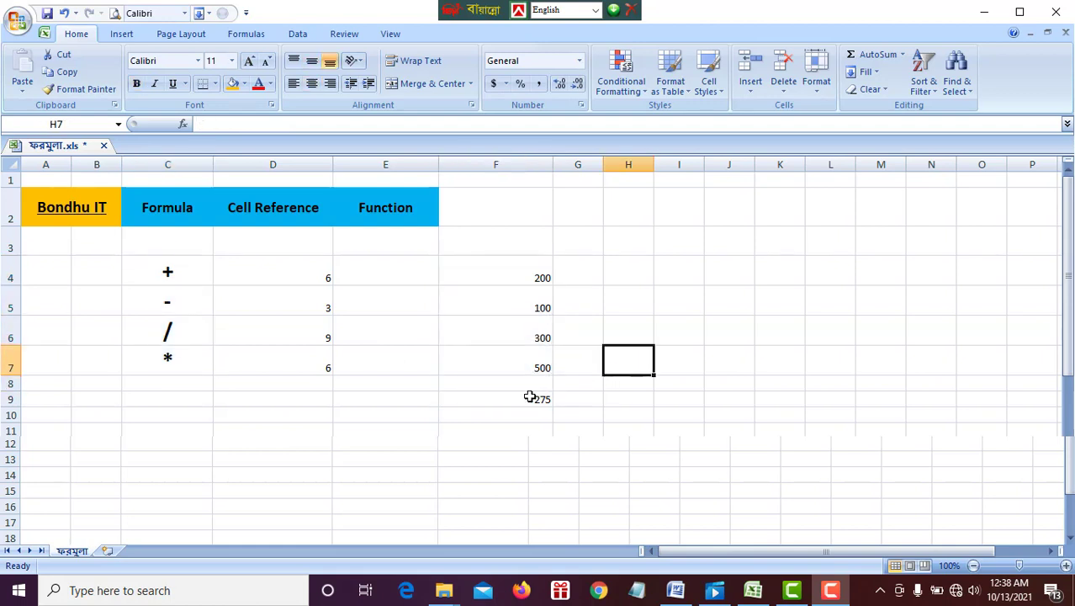
click(524, 397)
drag(550, 166, 529, 166)
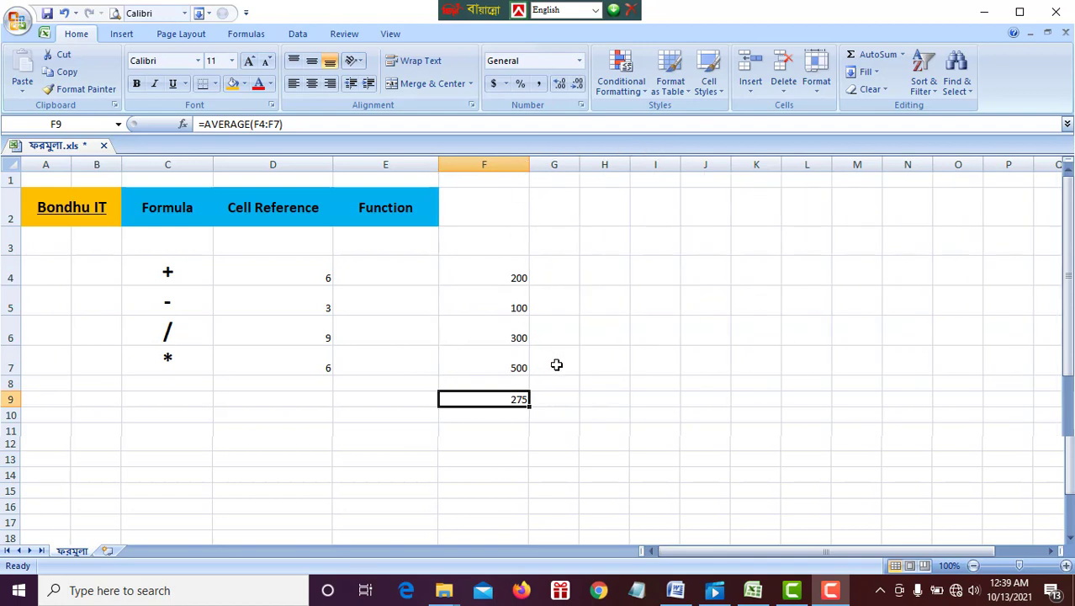